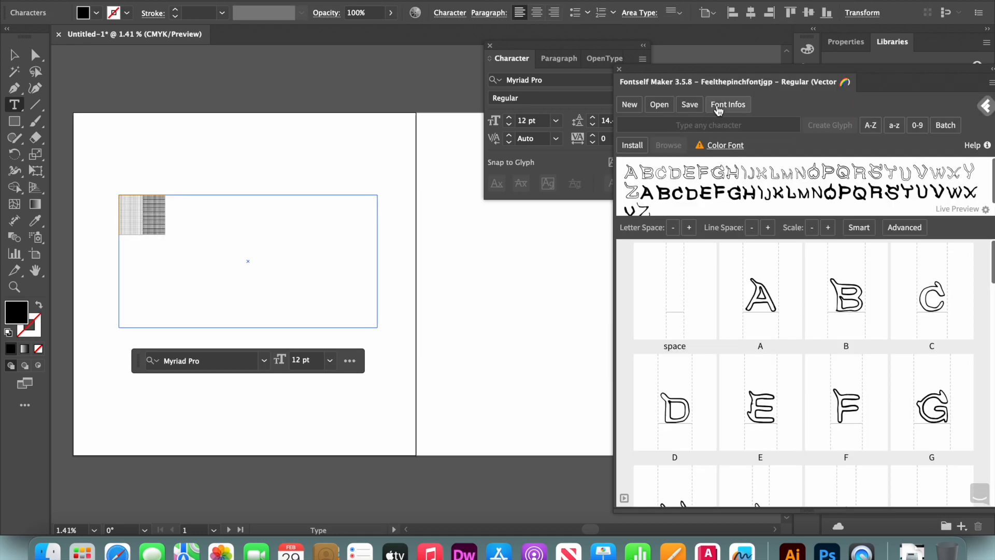
Close the Fontself Maker panel and replace the placeholder text in the text frame with UPSIDE.
{"action": "left_click", "coordinate": [620, 70]}
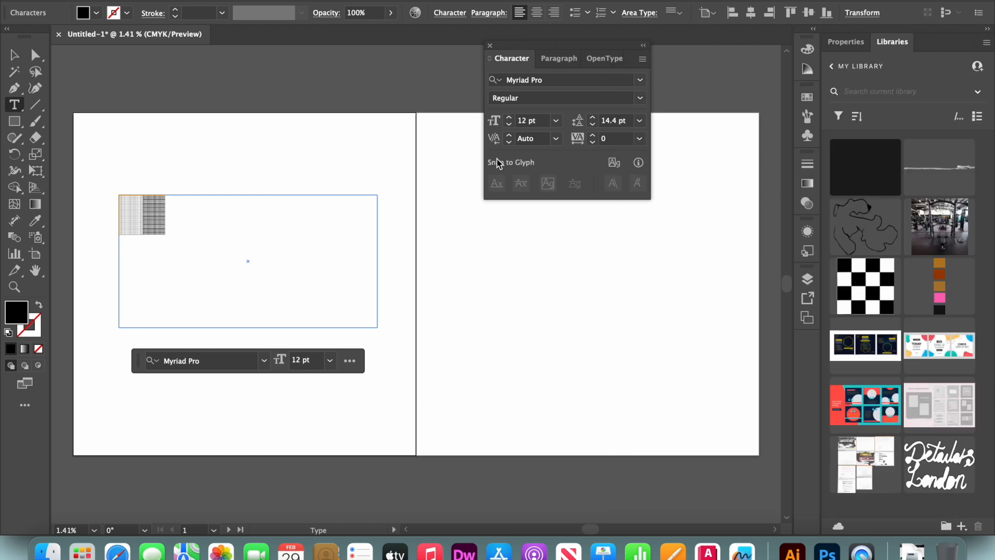
{"action": "key", "text": "BackSpace"}
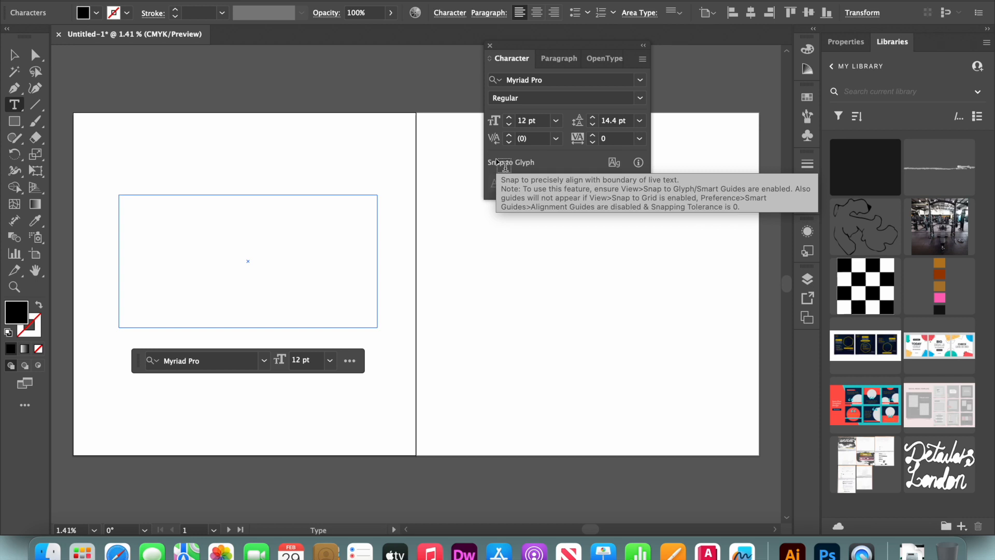
{"action": "key", "text": "super+a"}
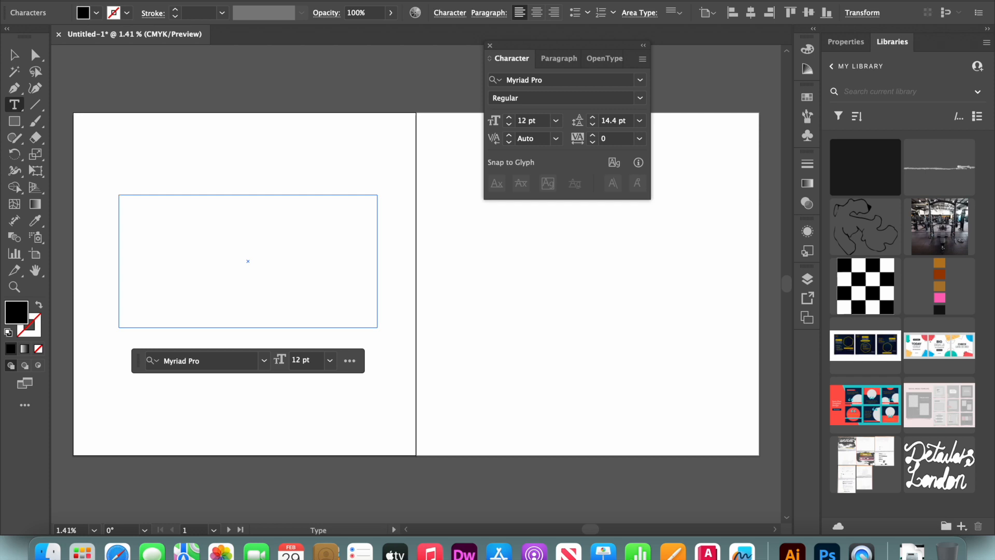
{"action": "left_click", "coordinate": [220, 0]}
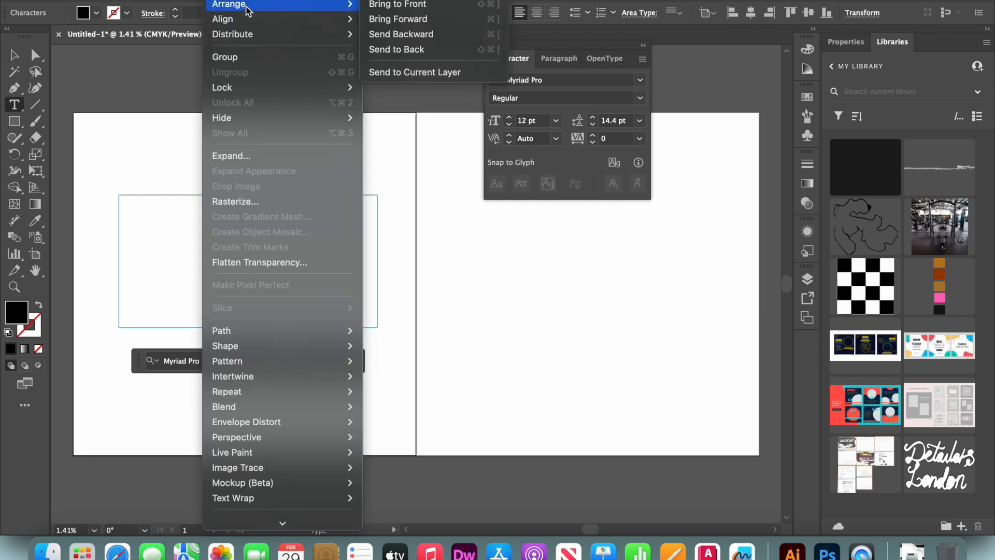
{"action": "left_click", "coordinate": [136, 139]}
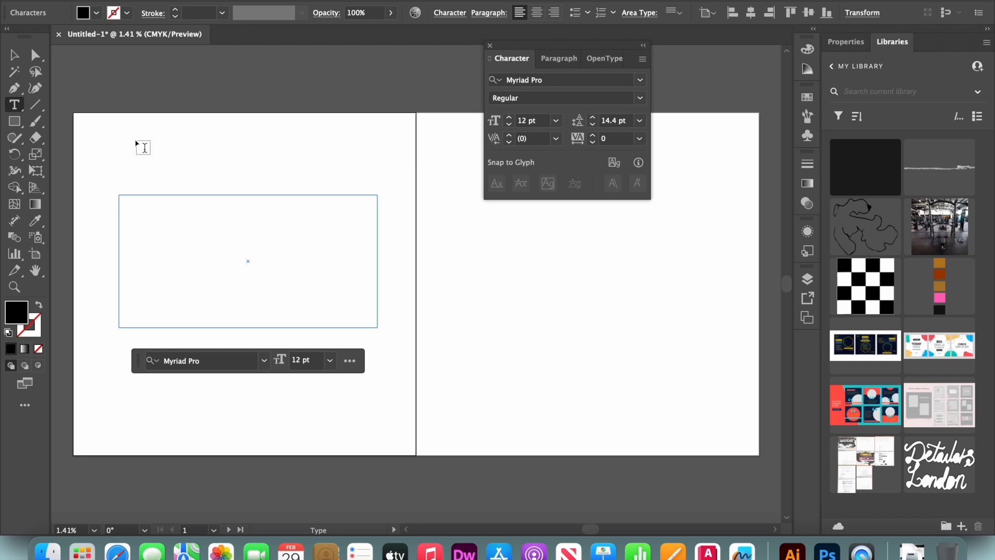
Set the size of all text in the frame to 3000 pt.
{"action": "key", "text": "super+a"}
{"action": "left_click", "coordinate": [258, 1]}
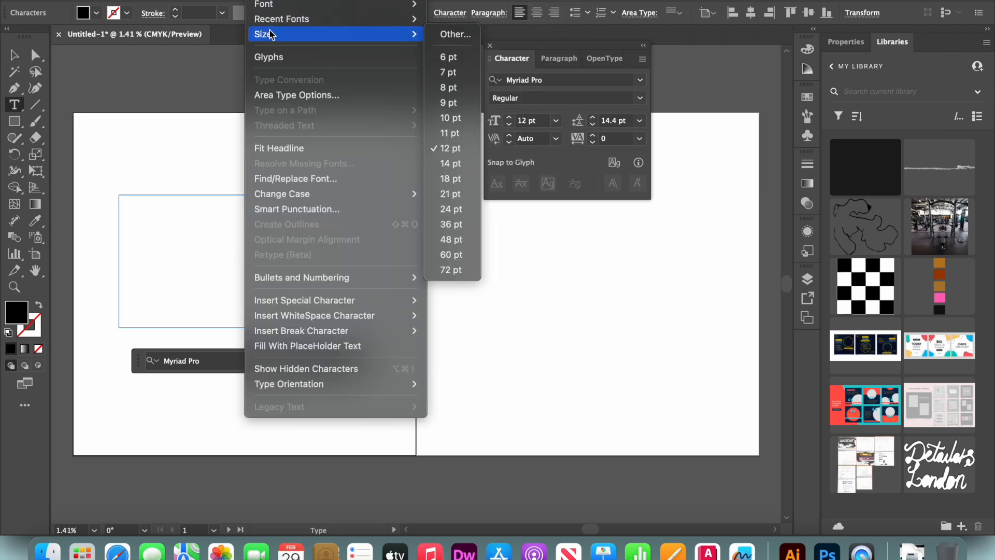
{"action": "left_click", "coordinate": [270, 32]}
{"action": "left_click", "coordinate": [257, 1]}
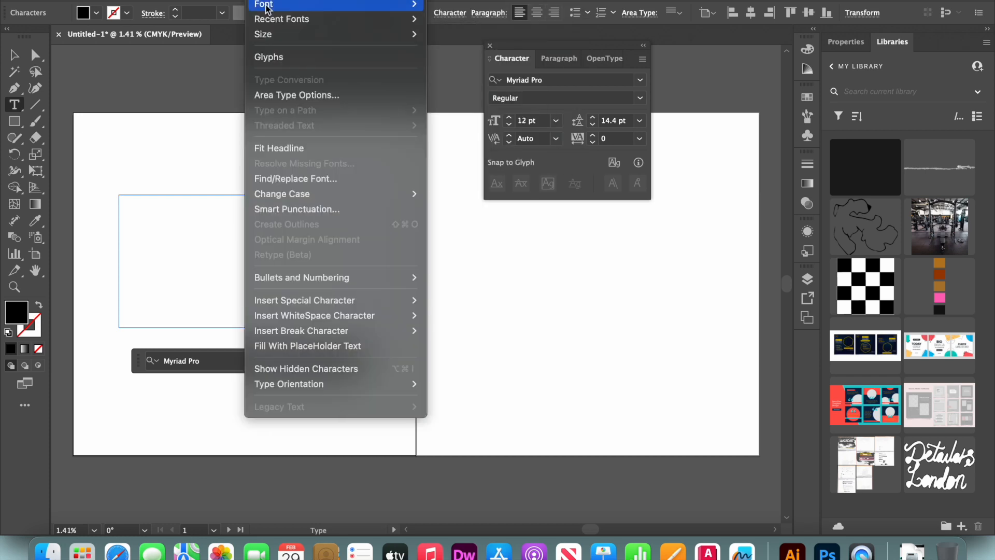
{"action": "mouse_move", "coordinate": [269, 33]}
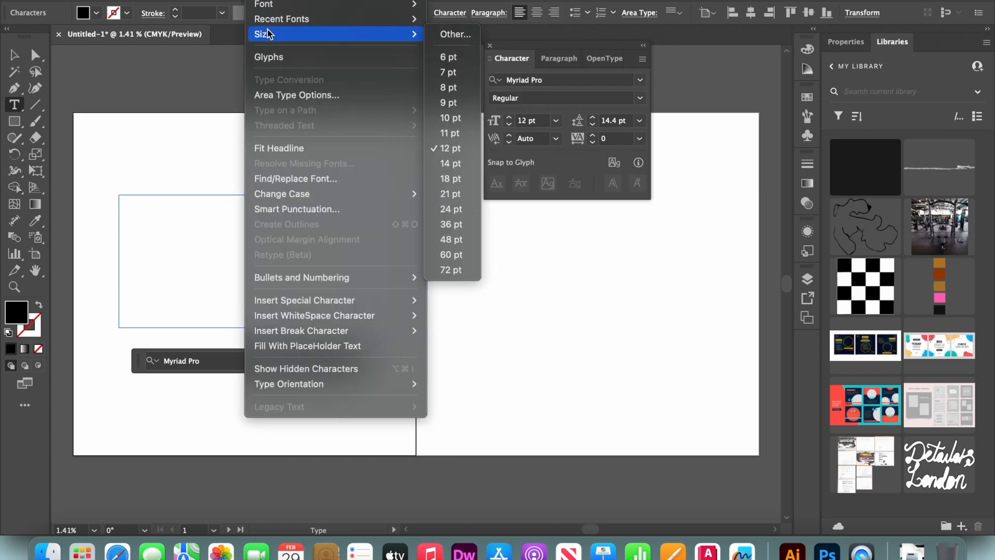
{"action": "left_click", "coordinate": [446, 33]}
{"action": "type", "text": "300"}
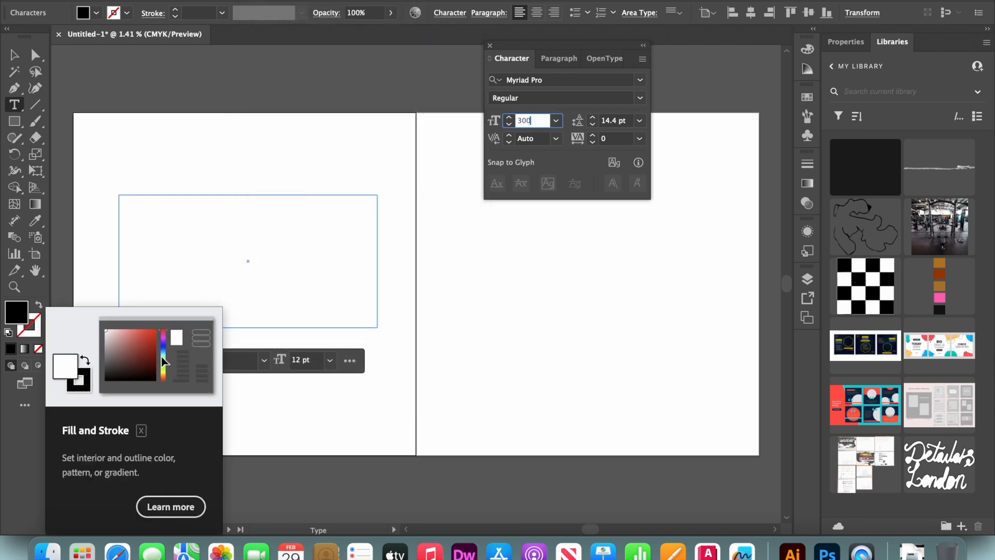
{"action": "type", "text": "0"}
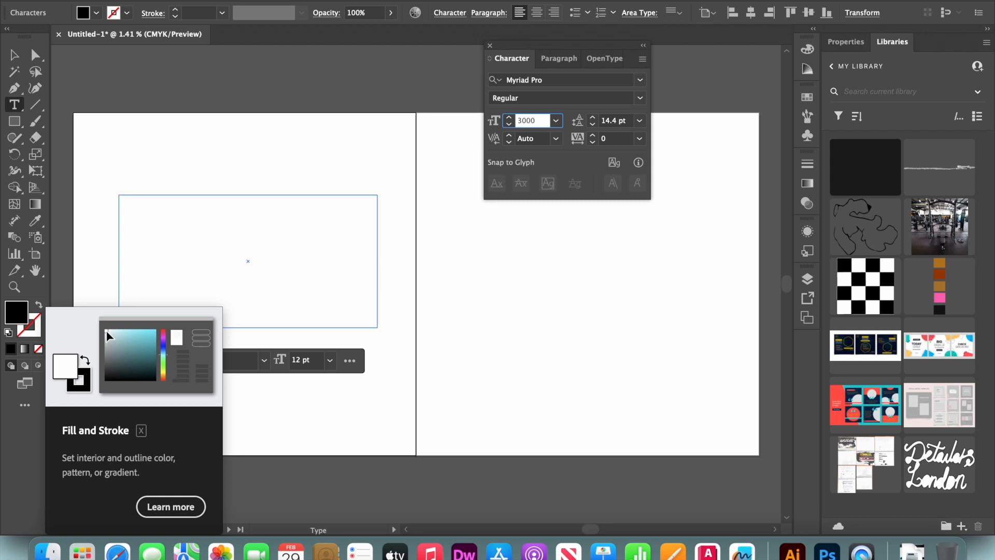
{"action": "key", "text": "Return"}
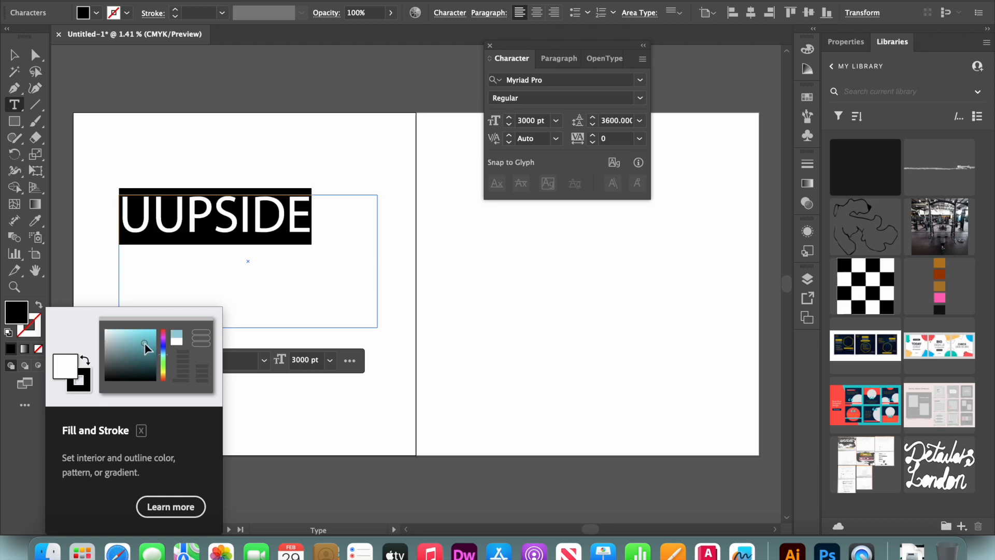
Delete the extra U at the start of UPSIDE and finish editing the text.
{"action": "left_click", "coordinate": [154, 232]}
{"action": "key", "text": "BackSpace"}
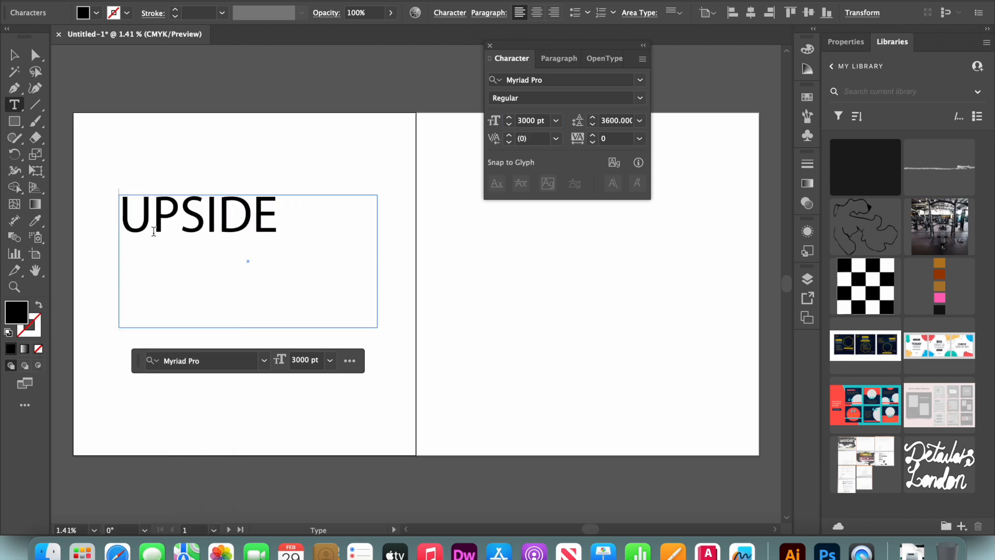
{"action": "left_click", "coordinate": [14, 55]}
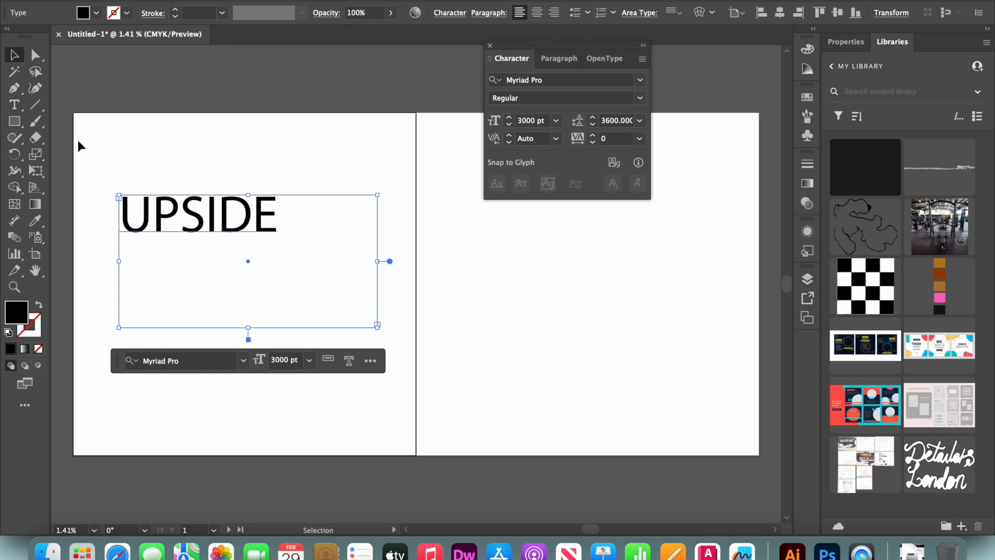
Add a separate text frame reading DOWN near the lower edge of the first artboard.
{"action": "key", "text": "t"}
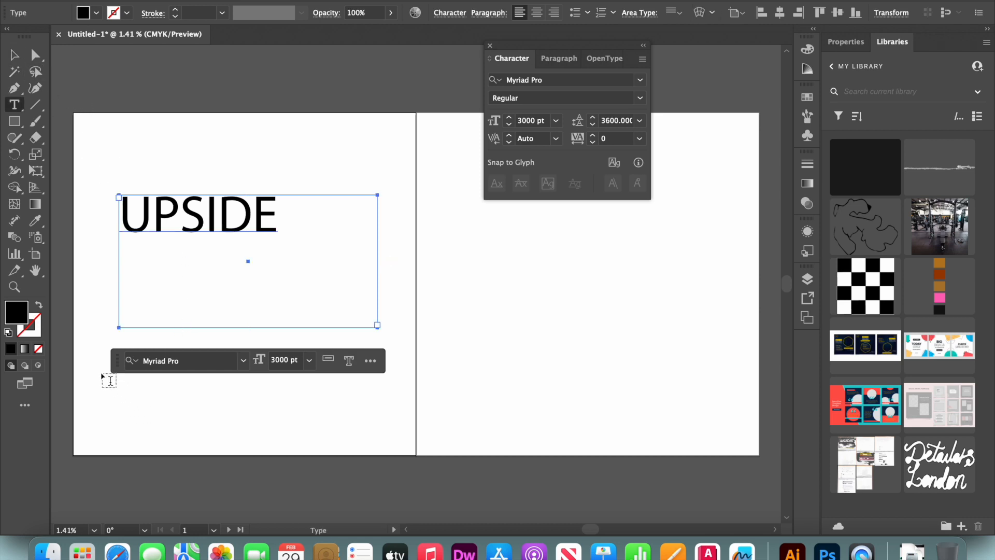
{"action": "left_click_drag", "start_coordinate": [100, 374], "coordinate": [315, 437]}
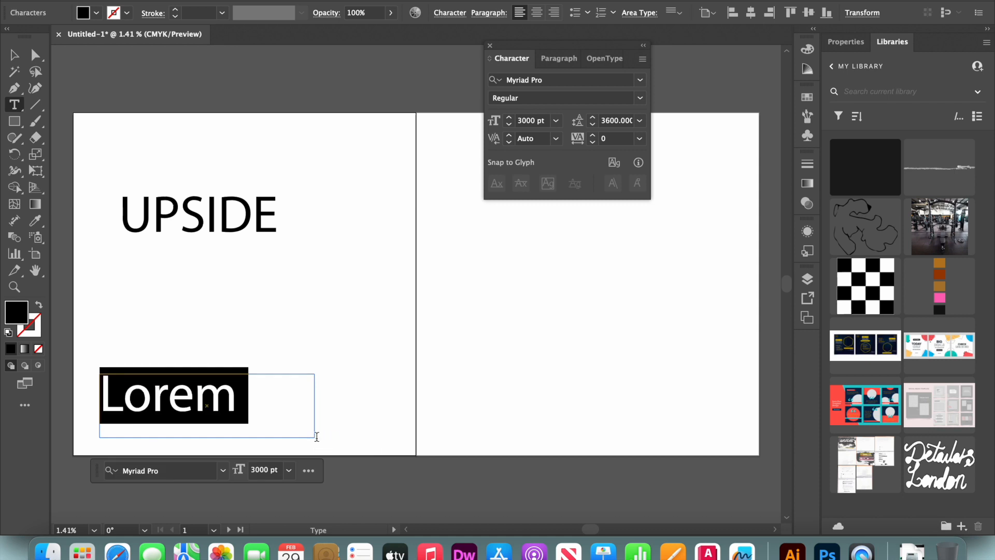
{"action": "type", "text": "DO"}
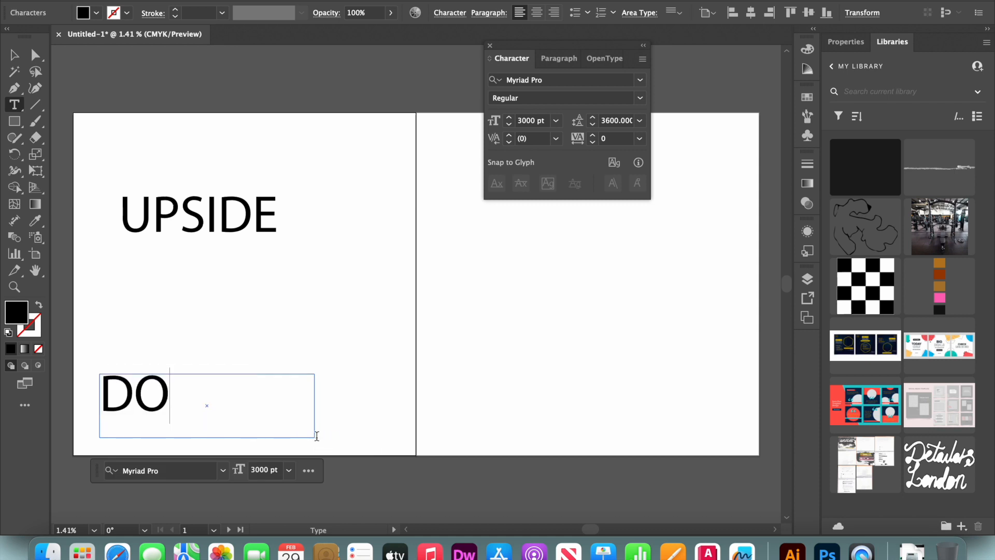
{"action": "type", "text": "WN"}
{"action": "left_click", "coordinate": [16, 56]}
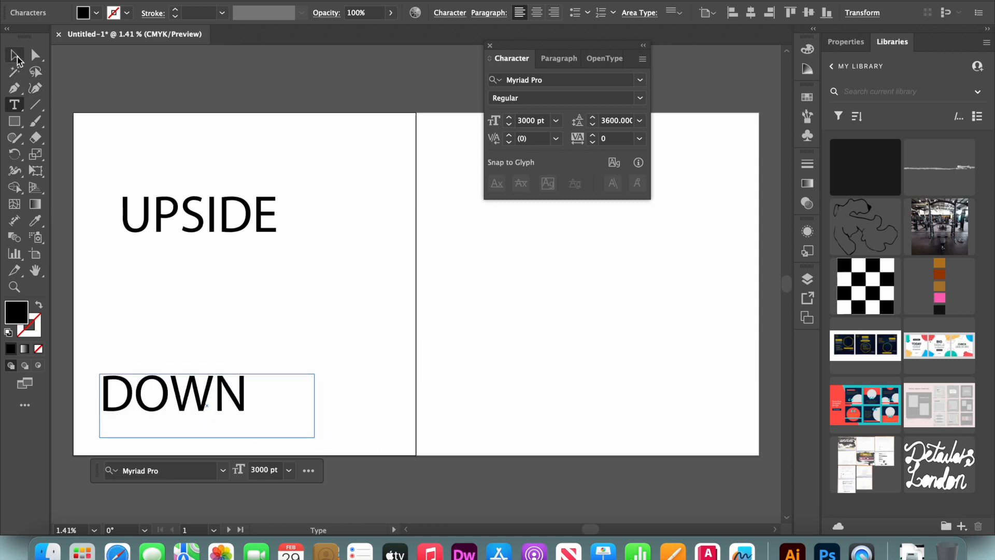
{"action": "right_click", "coordinate": [215, 392]}
{"action": "mouse_move", "coordinate": [236, 444]}
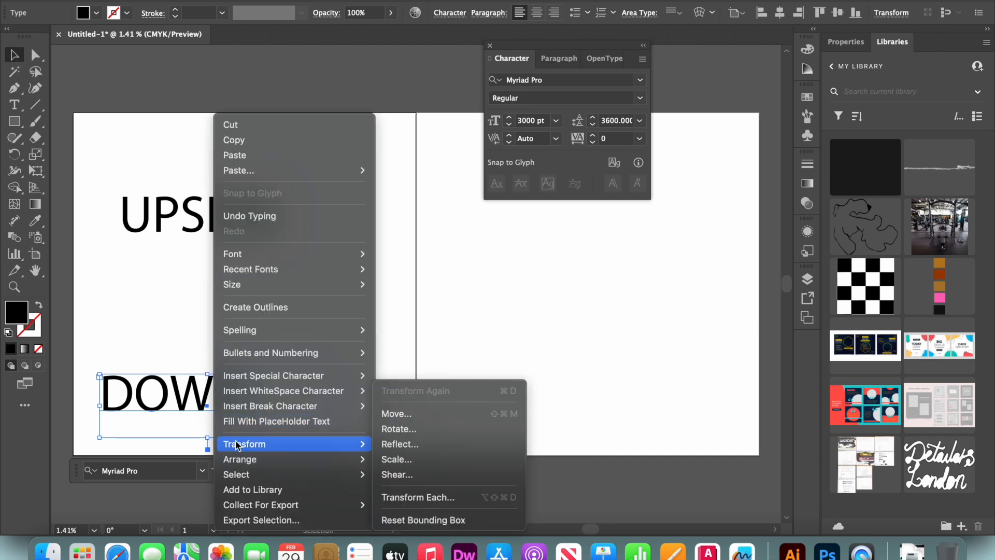
{"action": "left_click", "coordinate": [427, 446]}
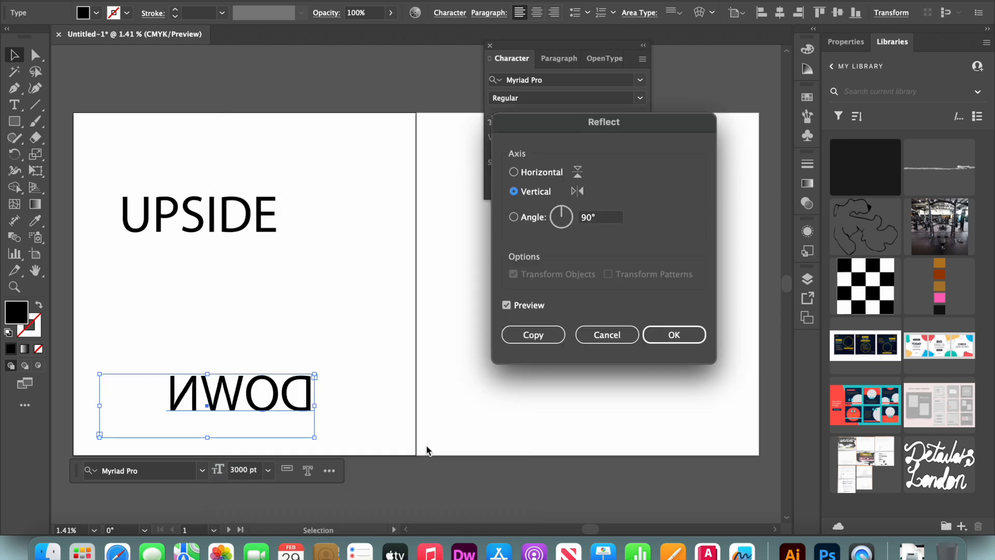
{"action": "left_click", "coordinate": [607, 335]}
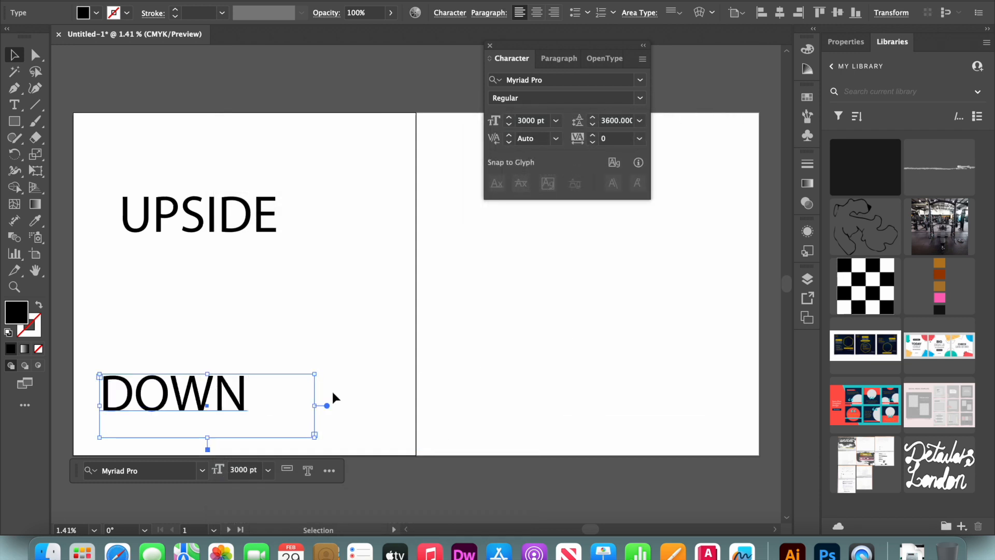
Reflect the DOWN text across the horizontal axis.
{"action": "right_click", "coordinate": [298, 399]}
{"action": "mouse_move", "coordinate": [335, 449]}
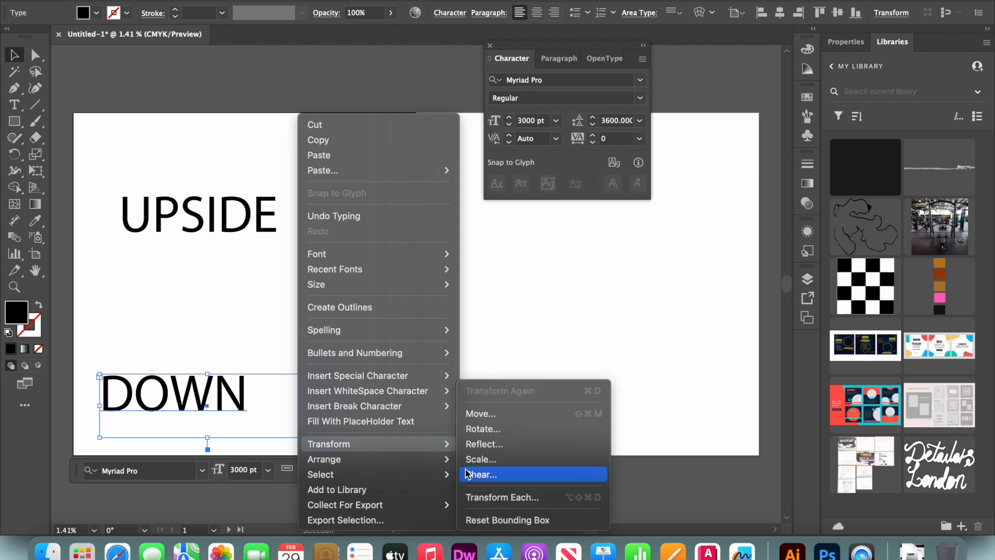
{"action": "left_click", "coordinate": [479, 444]}
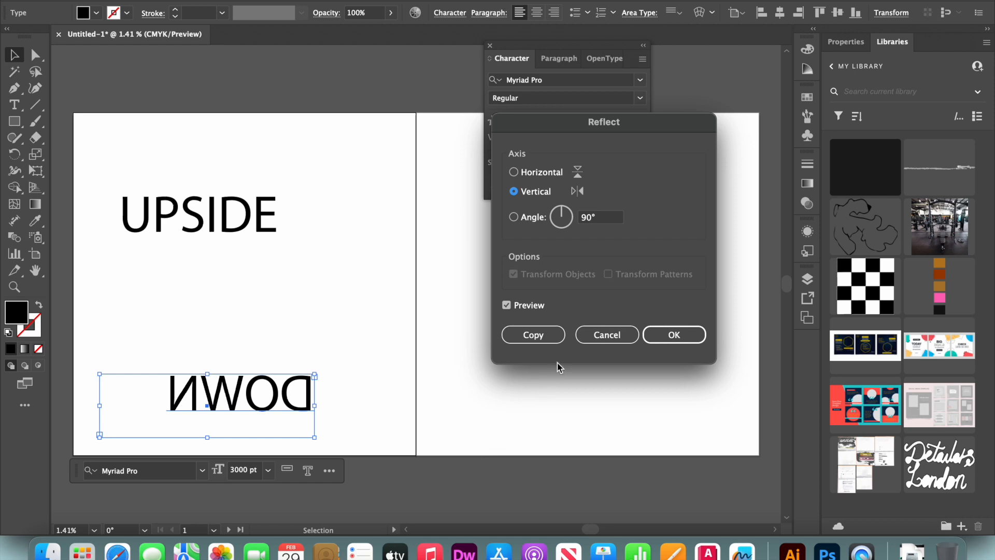
{"action": "left_click", "coordinate": [543, 174]}
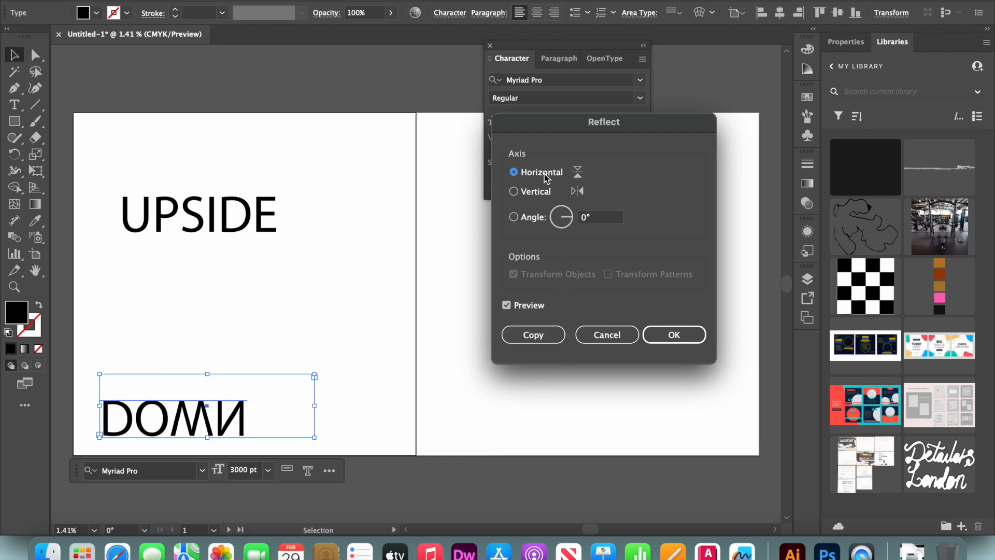
{"action": "left_click", "coordinate": [669, 336]}
Move the flipped DOWN text on top of UPSIDE and fill it with grey #7C7C7C.
{"action": "left_click_drag", "start_coordinate": [241, 412], "coordinate": [271, 207]}
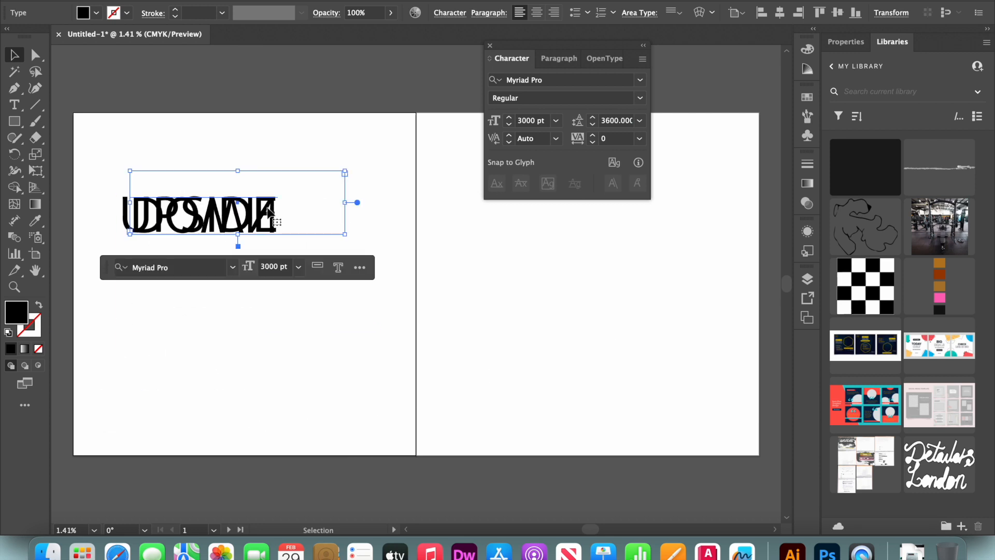
{"action": "double_click", "coordinate": [20, 313]}
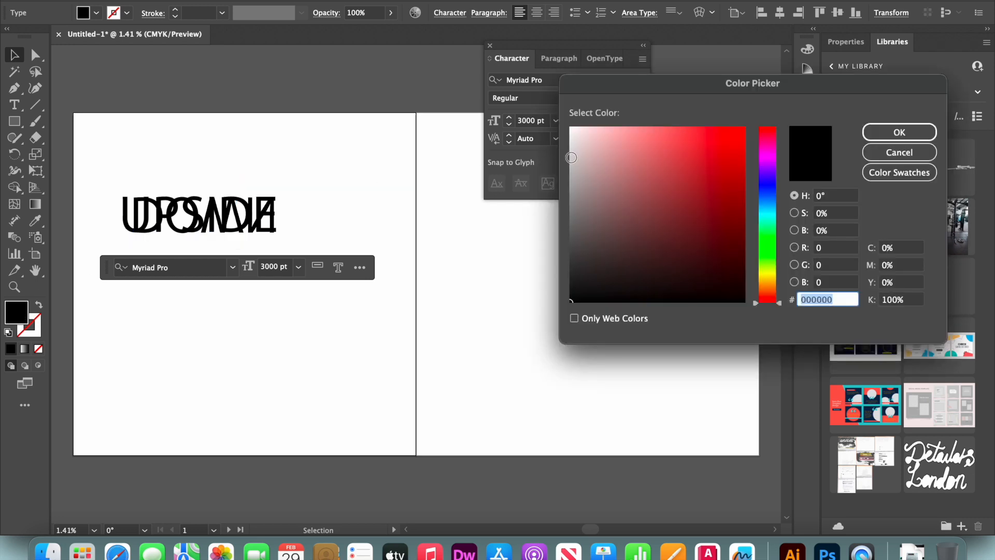
{"action": "left_click", "coordinate": [570, 215]}
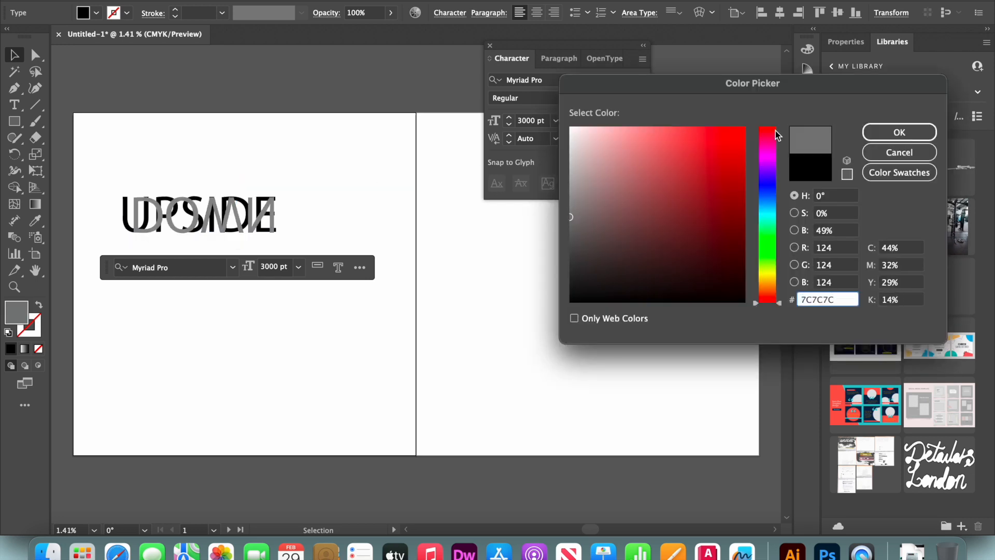
{"action": "left_click", "coordinate": [891, 133]}
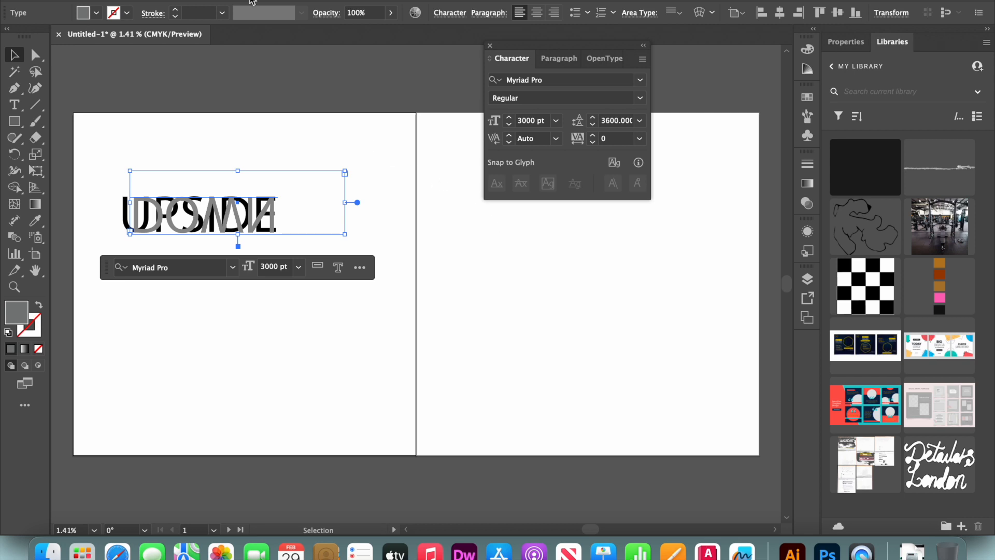
{"action": "left_click", "coordinate": [242, 88]}
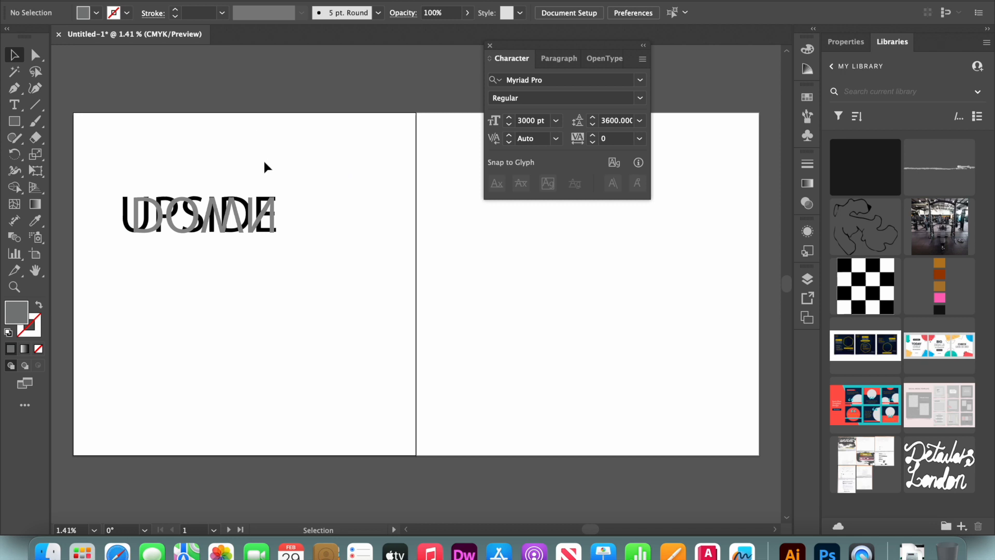
{"action": "left_click", "coordinate": [241, 6]}
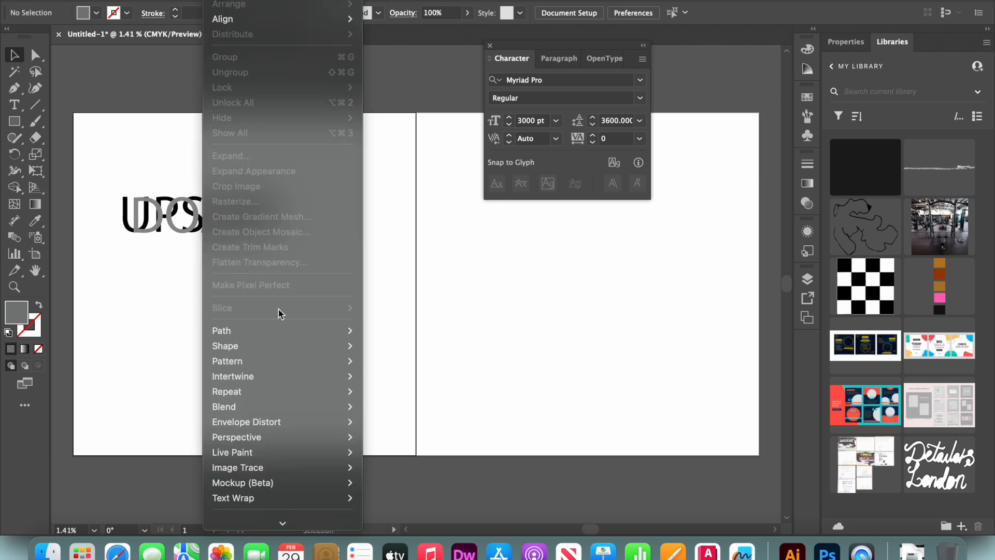
{"action": "key", "text": "Escape"}
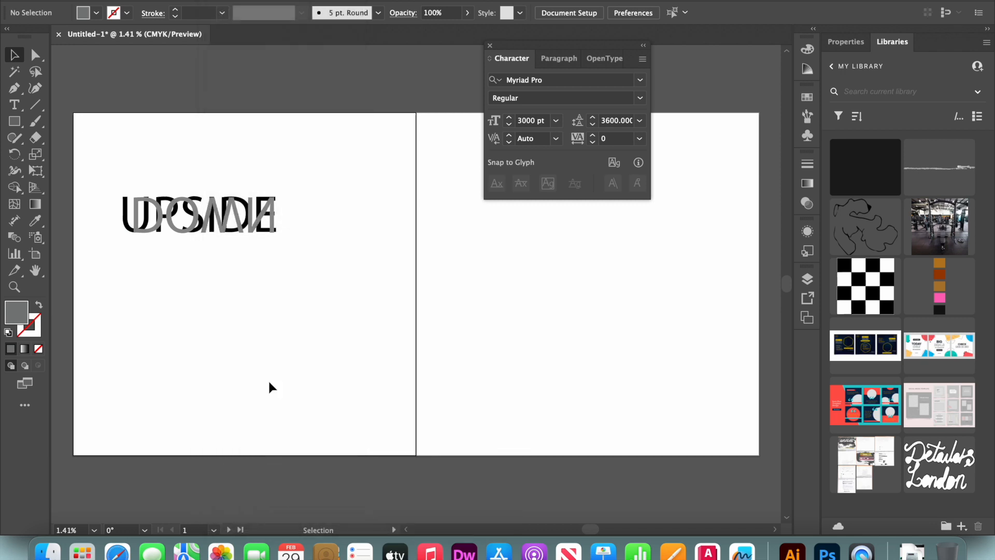
{"action": "key", "text": "super+equal"}
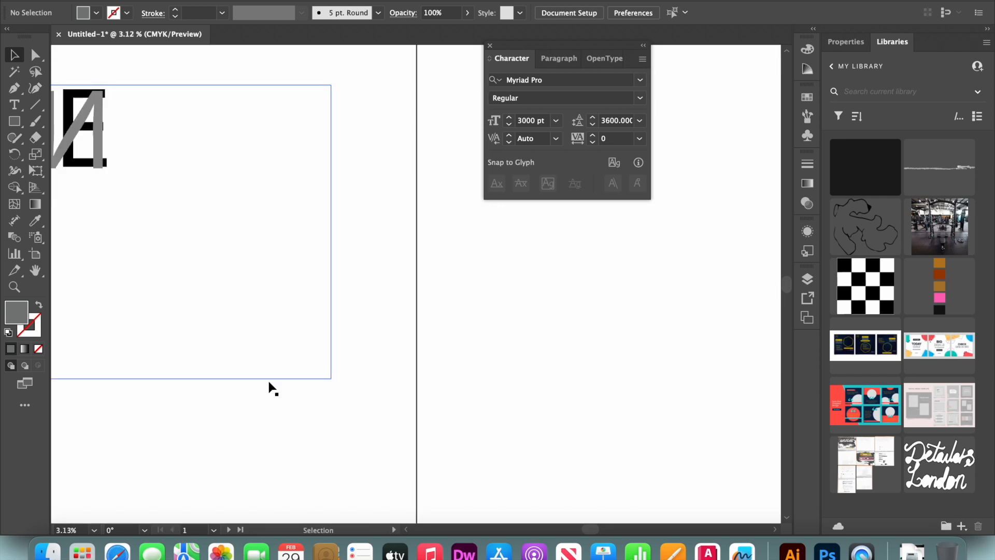
{"action": "scroll", "coordinate": [270, 389], "scroll_direction": "left", "scroll_amount": 5}
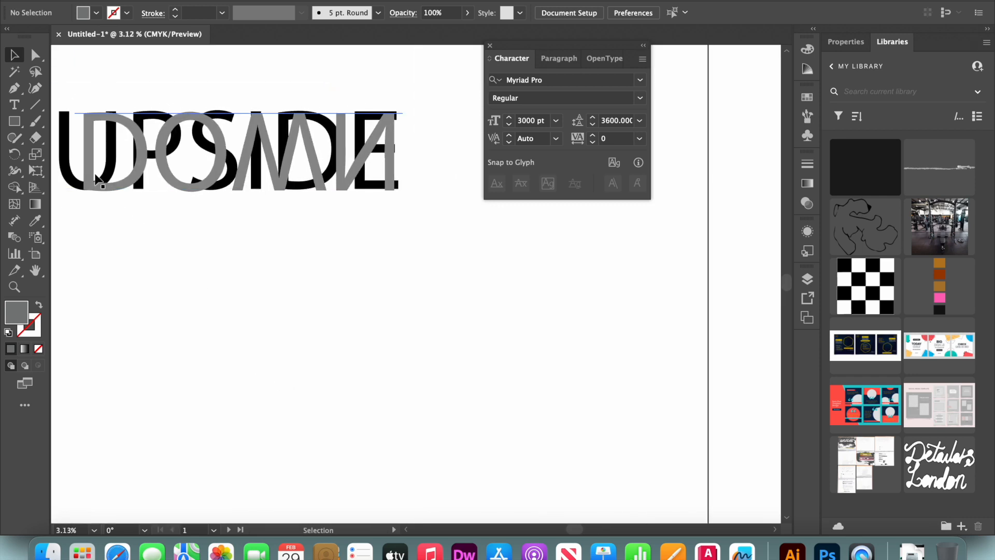
{"action": "left_click", "coordinate": [223, 0]}
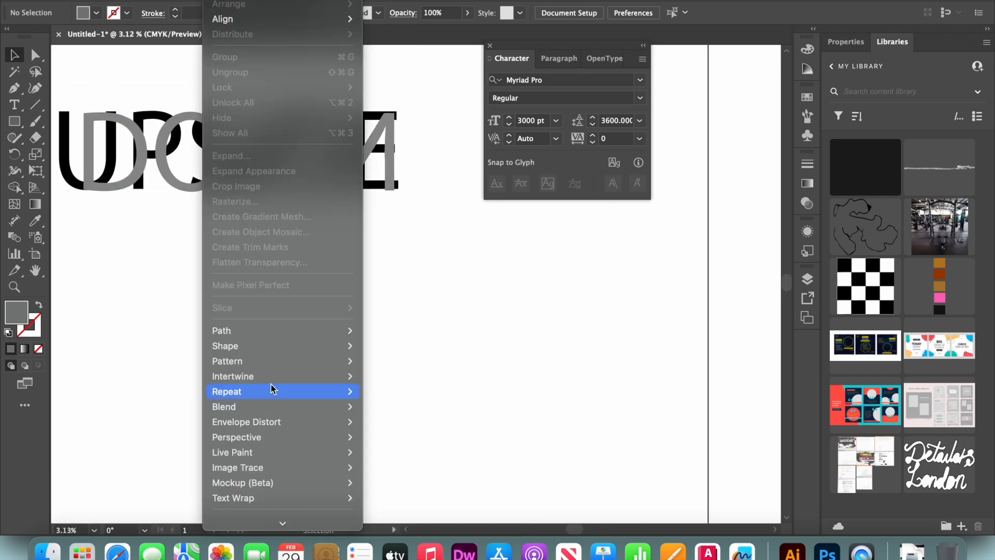
{"action": "mouse_move", "coordinate": [273, 384]}
{"action": "left_click", "coordinate": [311, 380]}
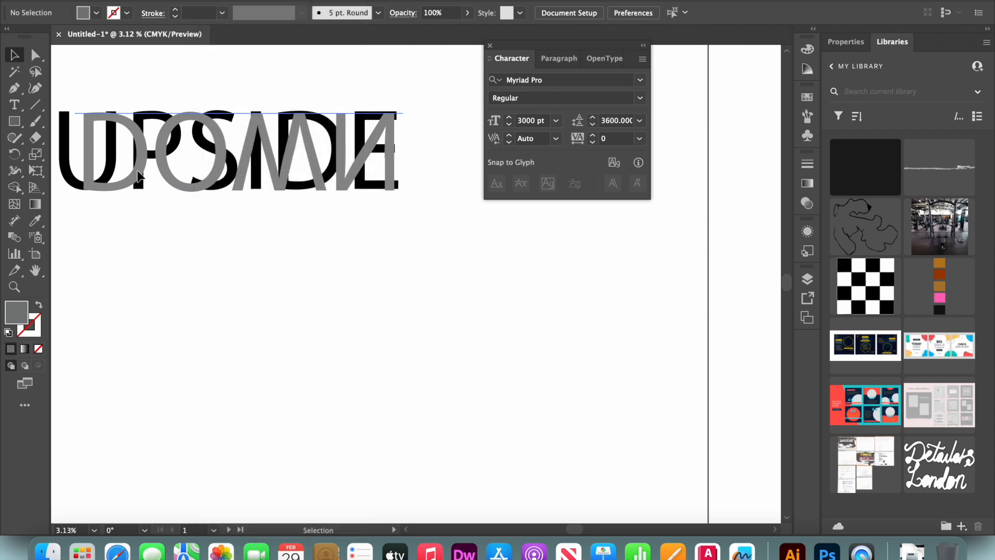
Select both UPSIDE and the flipped DOWN text and make an Intertwine object from them.
{"action": "left_click", "coordinate": [137, 171]}
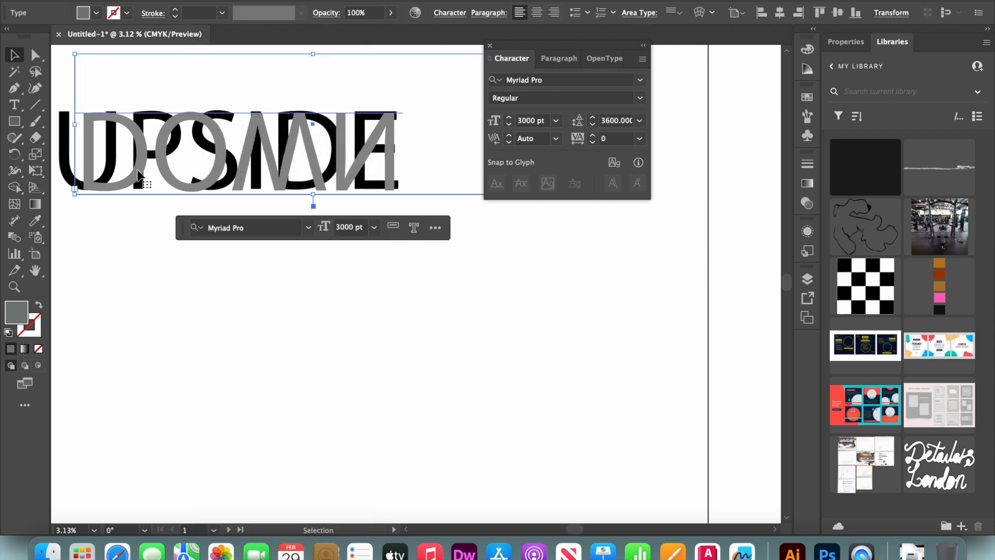
{"action": "left_click", "coordinate": [72, 179]}
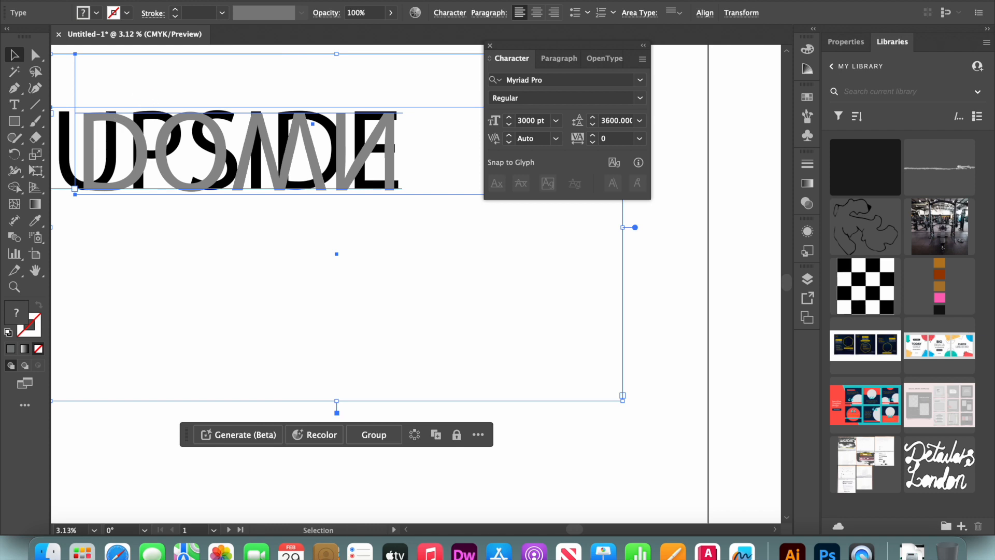
{"action": "left_click", "coordinate": [218, 1]}
{"action": "mouse_move", "coordinate": [233, 380]}
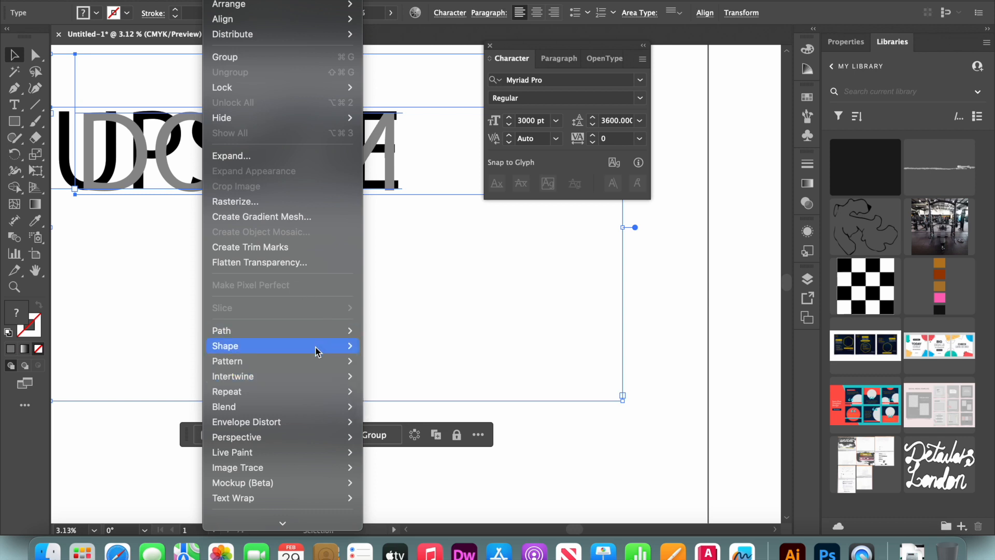
{"action": "mouse_move", "coordinate": [337, 377]}
{"action": "left_click", "coordinate": [375, 377]}
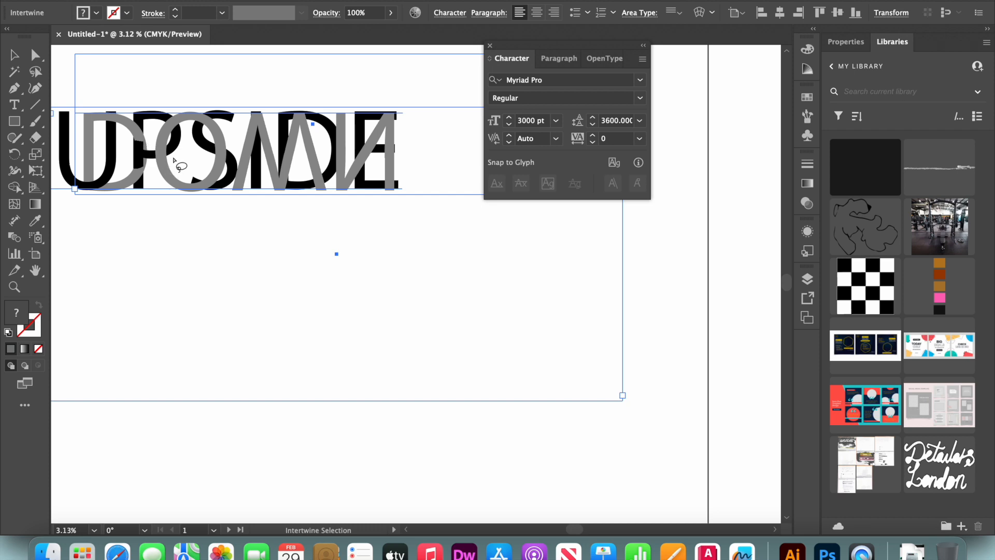
Bring parts of UPSIDE in front of the grey DOWN by looping around overlaps at the P, S, I, D and E.
{"action": "mouse_move", "coordinate": [172, 155]}
{"action": "left_mouse_down"}
{"action": "mouse_move", "coordinate": [163, 156]}
{"action": "mouse_move", "coordinate": [164, 143]}
{"action": "mouse_move", "coordinate": [171, 155]}
{"action": "left_mouse_up"}
{"action": "mouse_move", "coordinate": [213, 140]}
{"action": "left_mouse_down"}
{"action": "mouse_move", "coordinate": [214, 162]}
{"action": "mouse_move", "coordinate": [231, 147]}
{"action": "mouse_move", "coordinate": [212, 139]}
{"action": "left_mouse_up"}
{"action": "mouse_move", "coordinate": [204, 181]}
{"action": "left_mouse_down"}
{"action": "mouse_move", "coordinate": [215, 193]}
{"action": "mouse_move", "coordinate": [196, 193]}
{"action": "mouse_move", "coordinate": [207, 182]}
{"action": "left_mouse_up"}
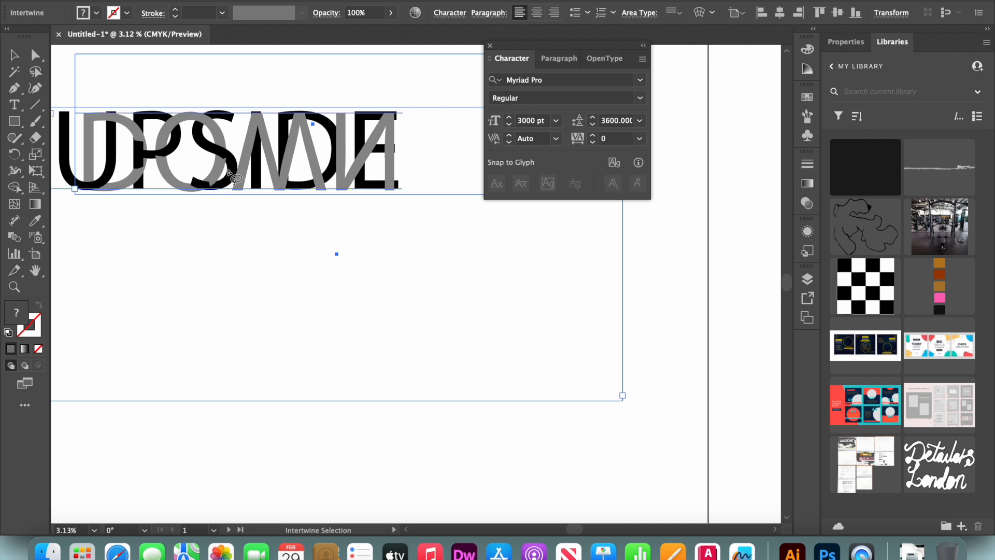
{"action": "mouse_move", "coordinate": [263, 117]}
{"action": "left_mouse_down"}
{"action": "mouse_move", "coordinate": [246, 136]}
{"action": "mouse_move", "coordinate": [266, 112]}
{"action": "left_mouse_up"}
{"action": "mouse_move", "coordinate": [288, 131]}
{"action": "left_mouse_down"}
{"action": "mouse_move", "coordinate": [316, 126]}
{"action": "mouse_move", "coordinate": [285, 98]}
{"action": "mouse_move", "coordinate": [289, 130]}
{"action": "left_mouse_up"}
{"action": "mouse_move", "coordinate": [375, 160]}
{"action": "left_mouse_down"}
{"action": "mouse_move", "coordinate": [355, 149]}
{"action": "mouse_move", "coordinate": [379, 138]}
{"action": "mouse_move", "coordinate": [363, 165]}
{"action": "mouse_move", "coordinate": [372, 161]}
{"action": "left_mouse_up"}
{"action": "left_click", "coordinate": [388, 151]}
{"action": "mouse_move", "coordinate": [372, 168]}
{"action": "left_mouse_down"}
{"action": "mouse_move", "coordinate": [363, 174]}
{"action": "mouse_move", "coordinate": [357, 150]}
{"action": "mouse_move", "coordinate": [374, 139]}
{"action": "mouse_move", "coordinate": [366, 166]}
{"action": "left_mouse_up"}
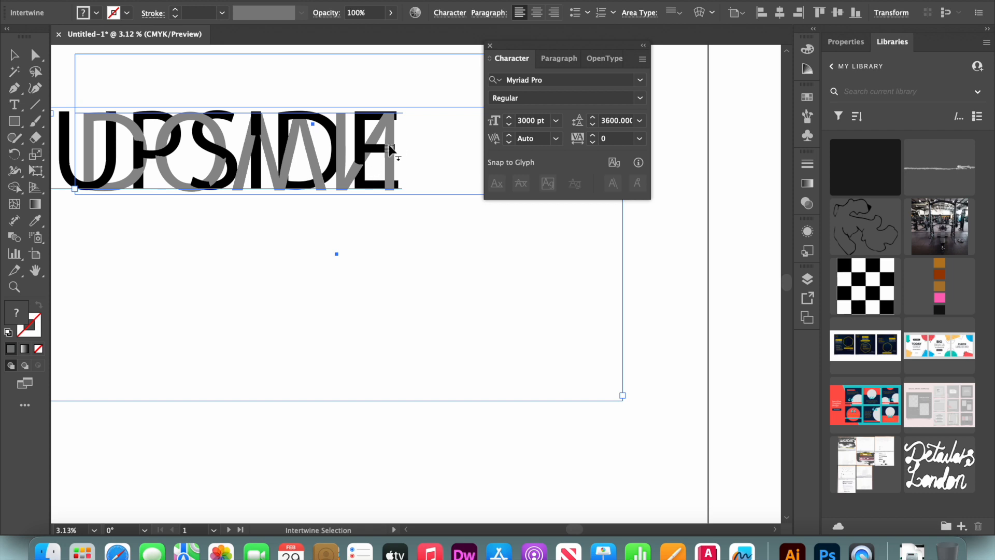
{"action": "mouse_move", "coordinate": [406, 127]}
{"action": "left_mouse_down"}
{"action": "mouse_move", "coordinate": [393, 102]}
{"action": "mouse_move", "coordinate": [404, 137]}
{"action": "left_mouse_up"}
Finish the intertwine editing and move the combined UPSIDE DOWN lettering toward the middle of the first artboard.
{"action": "key", "text": "super+minus"}
{"action": "key", "text": "super+minus"}
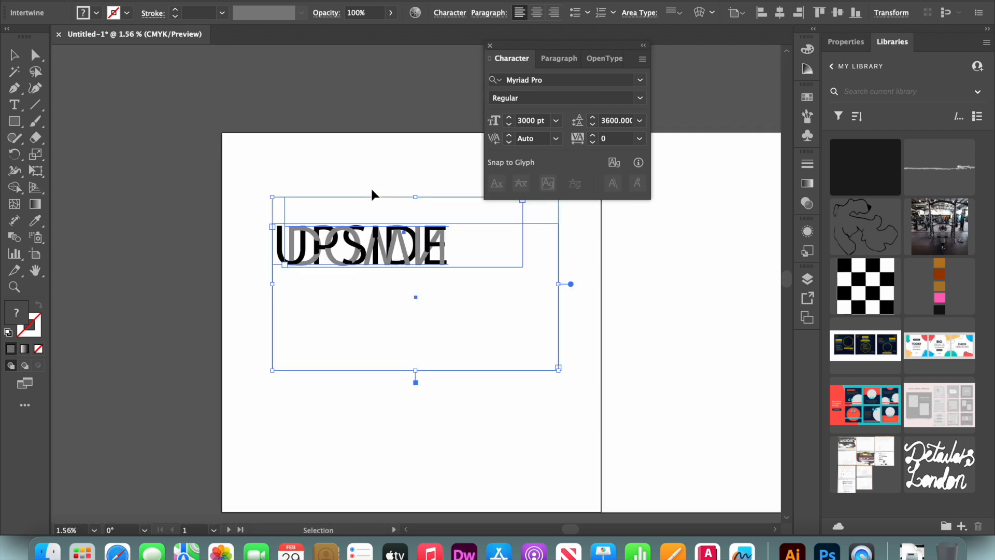
{"action": "key", "text": "v"}
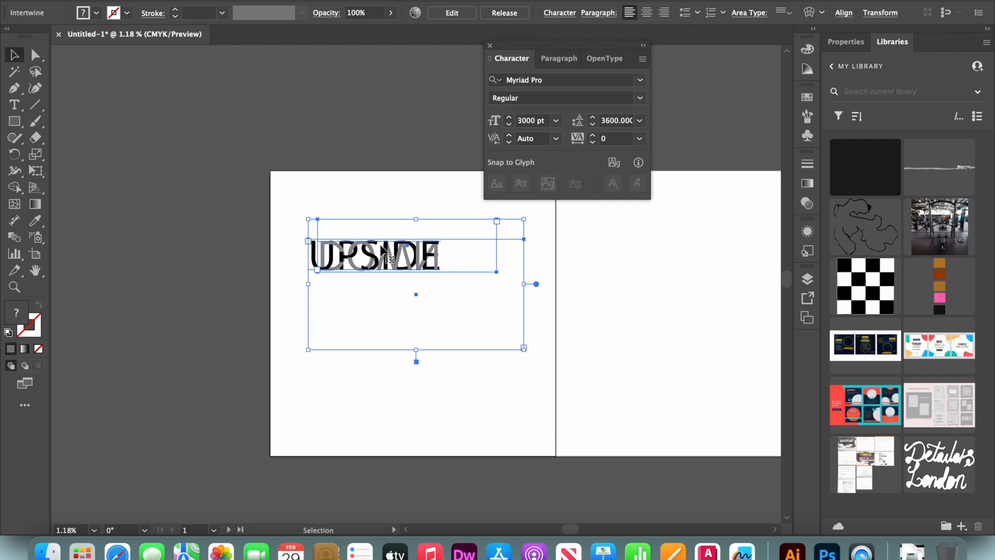
{"action": "left_click_drag", "start_coordinate": [383, 253], "coordinate": [415, 293]}
Add a text frame reading INSIDE and place it directly below the UPSIDE DOWN lettering.
{"action": "key", "text": "t"}
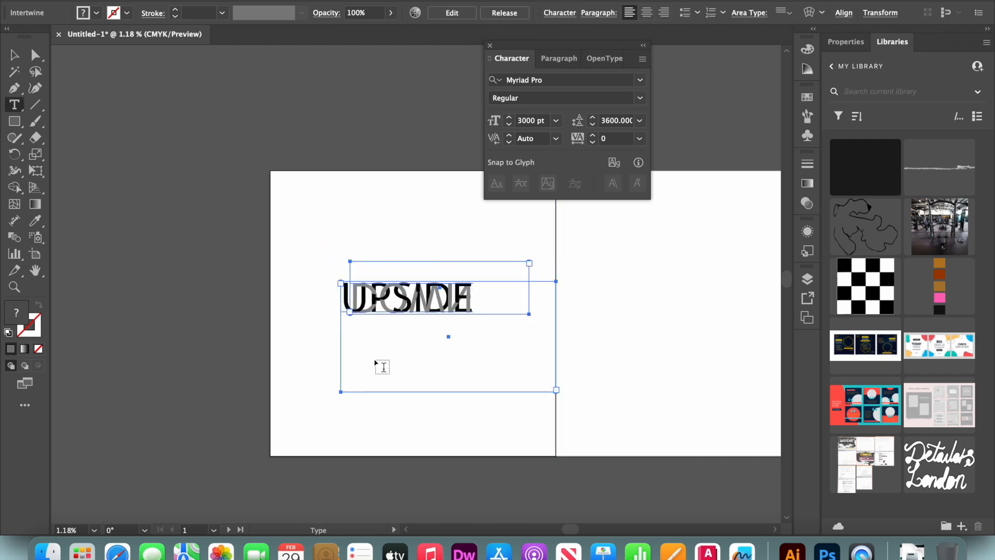
{"action": "left_click_drag", "start_coordinate": [305, 336], "coordinate": [524, 379]}
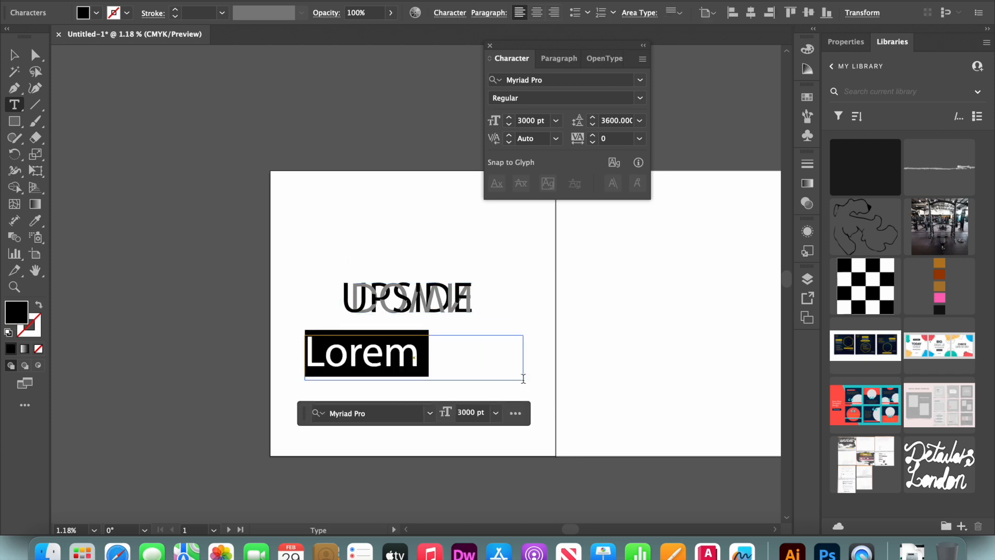
{"action": "type", "text": "IS"}
{"action": "key", "text": "BackSpace"}
{"action": "type", "text": "NSIDE"}
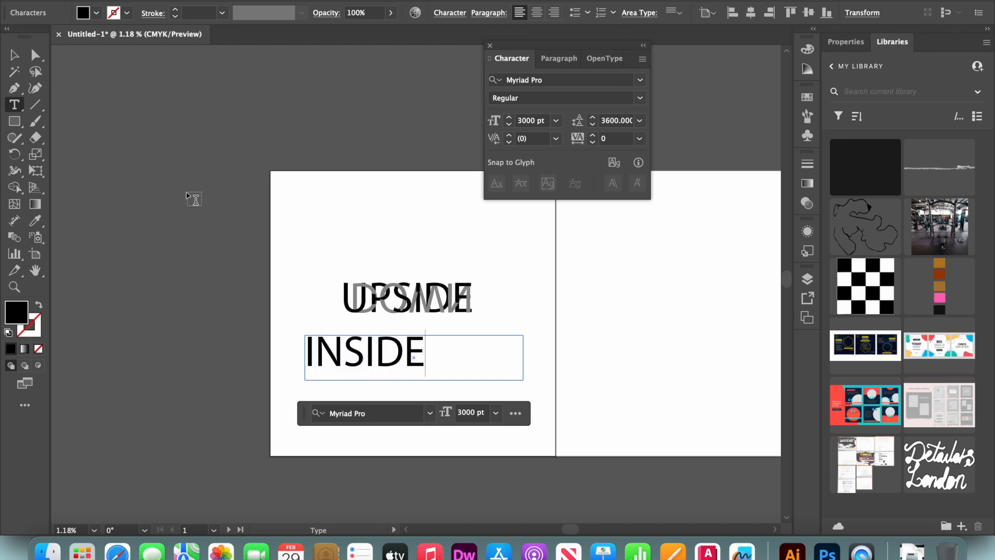
{"action": "left_click", "coordinate": [14, 55]}
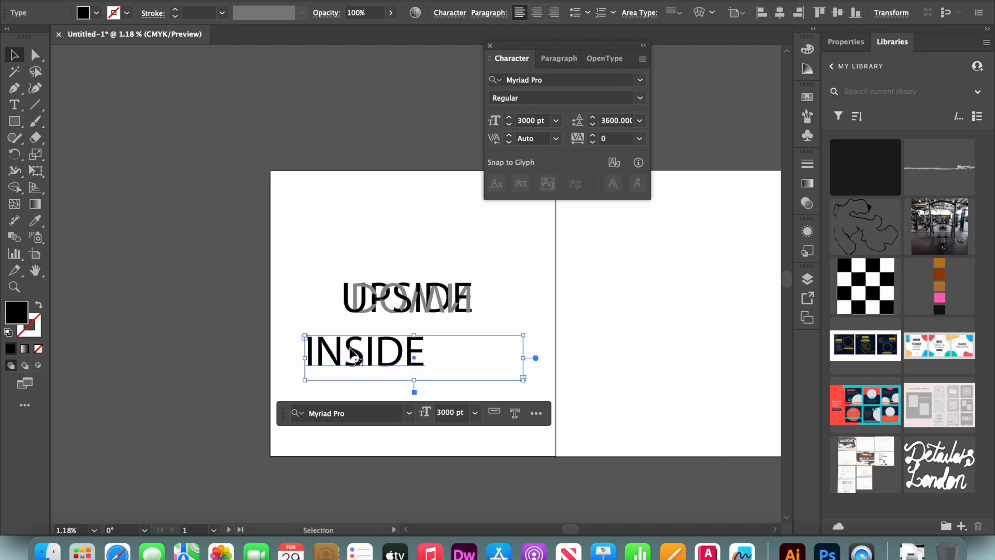
{"action": "left_click_drag", "start_coordinate": [351, 355], "coordinate": [396, 357]}
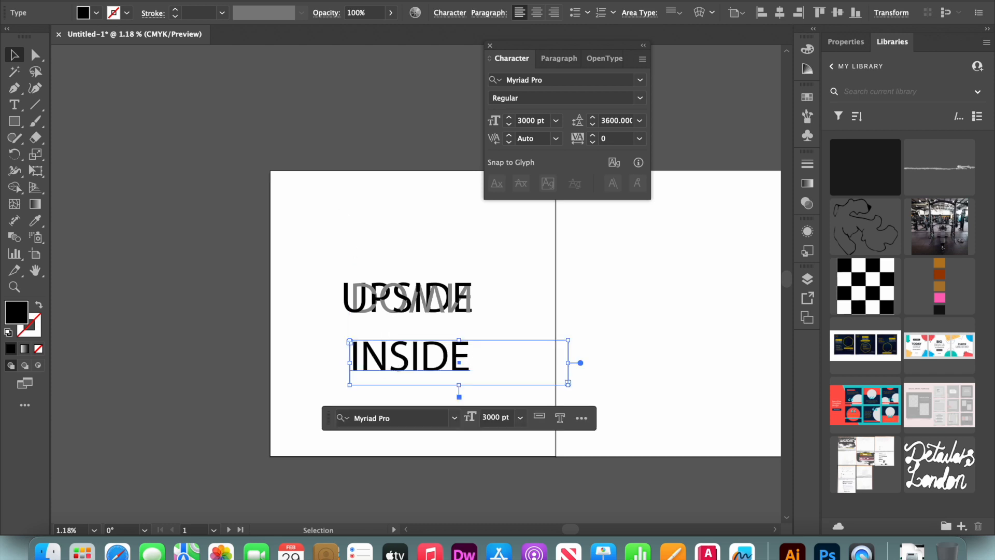
{"action": "left_click", "coordinate": [223, 0]}
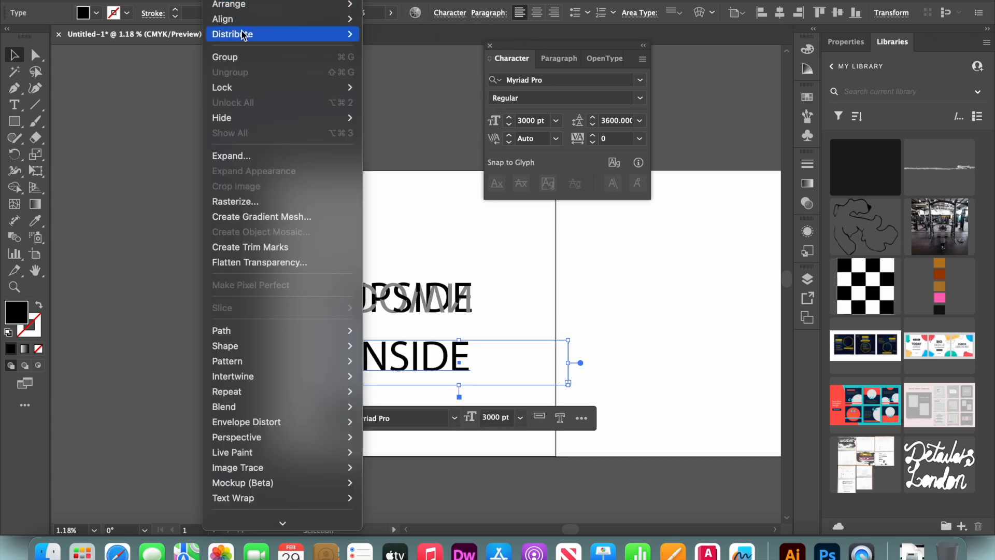
{"action": "mouse_move", "coordinate": [228, 2]}
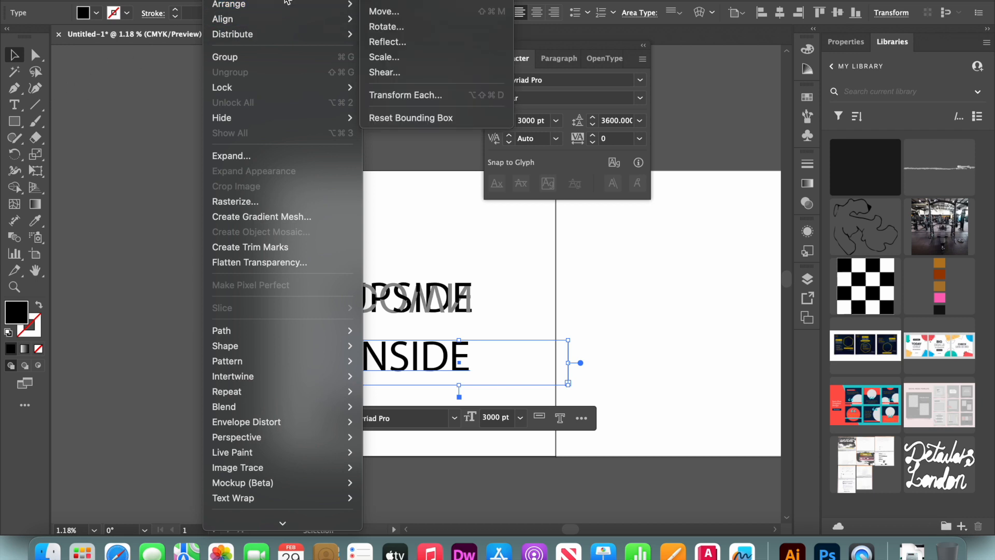
{"action": "left_click", "coordinate": [597, 96]}
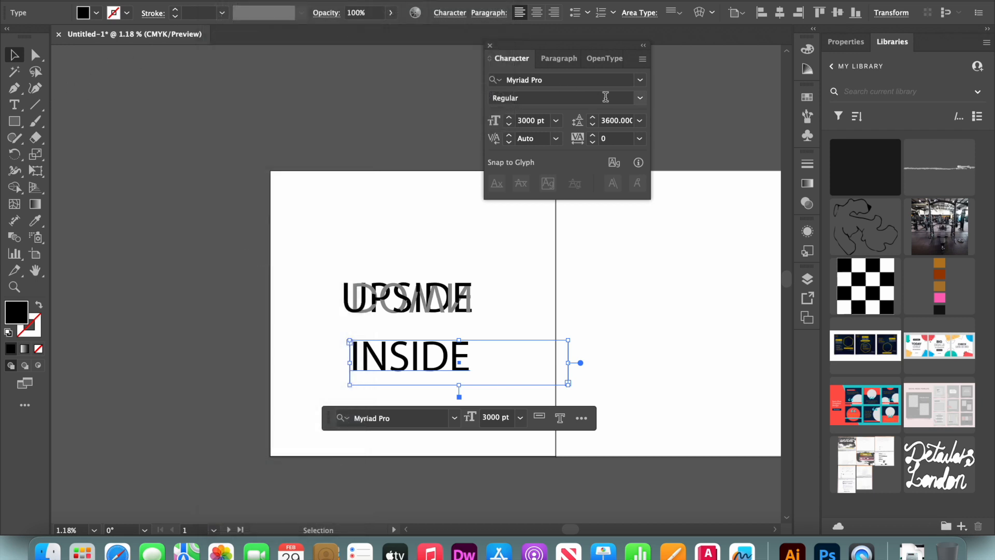
Try the Impact font on the INSIDE text and undo the font change.
{"action": "left_click", "coordinate": [643, 99]}
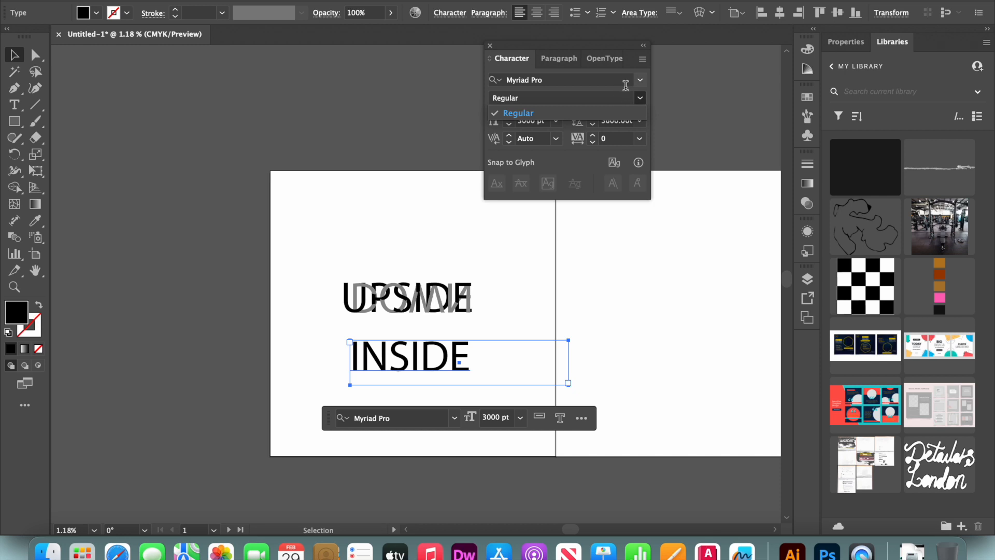
{"action": "left_click", "coordinate": [638, 85]}
{"action": "left_click", "coordinate": [639, 85]}
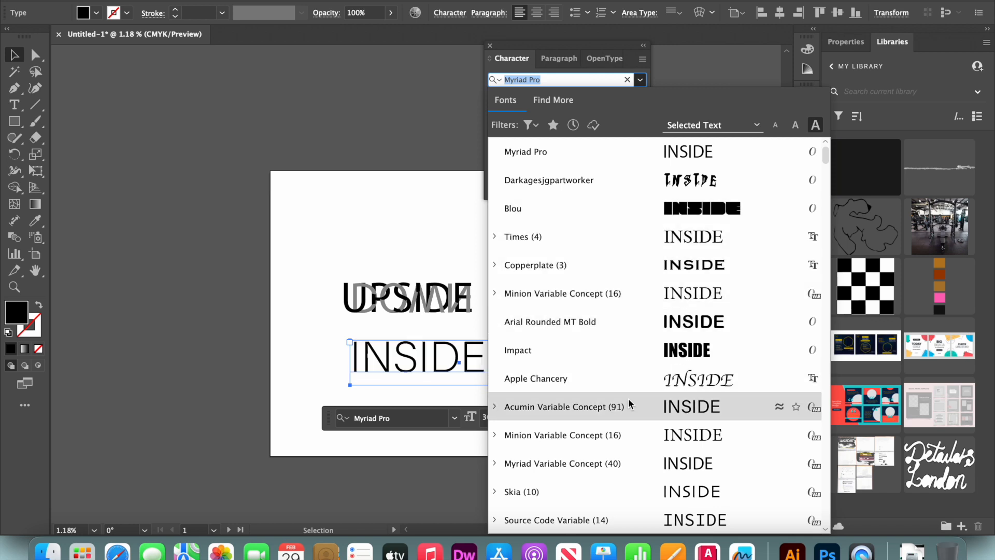
{"action": "left_click", "coordinate": [641, 357]}
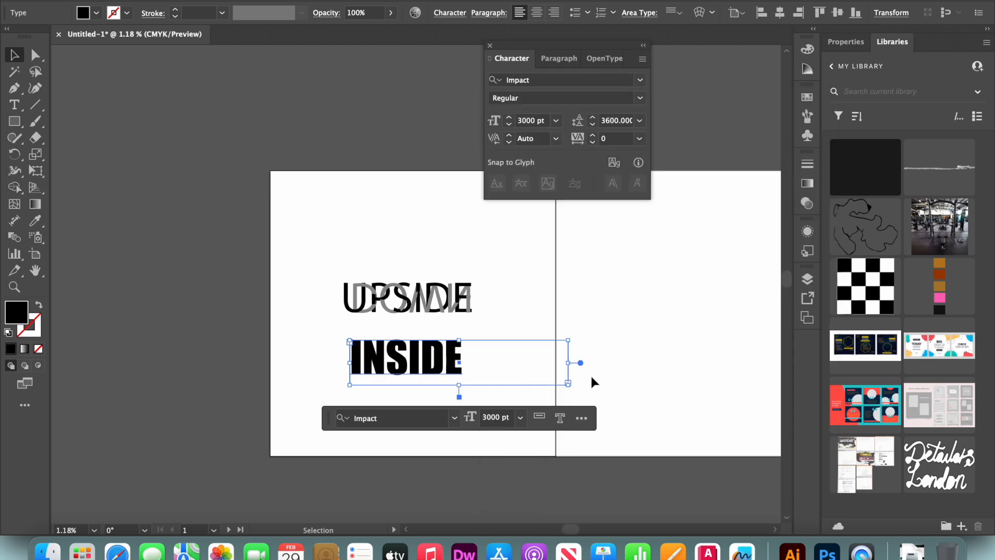
{"action": "left_click", "coordinate": [715, 343]}
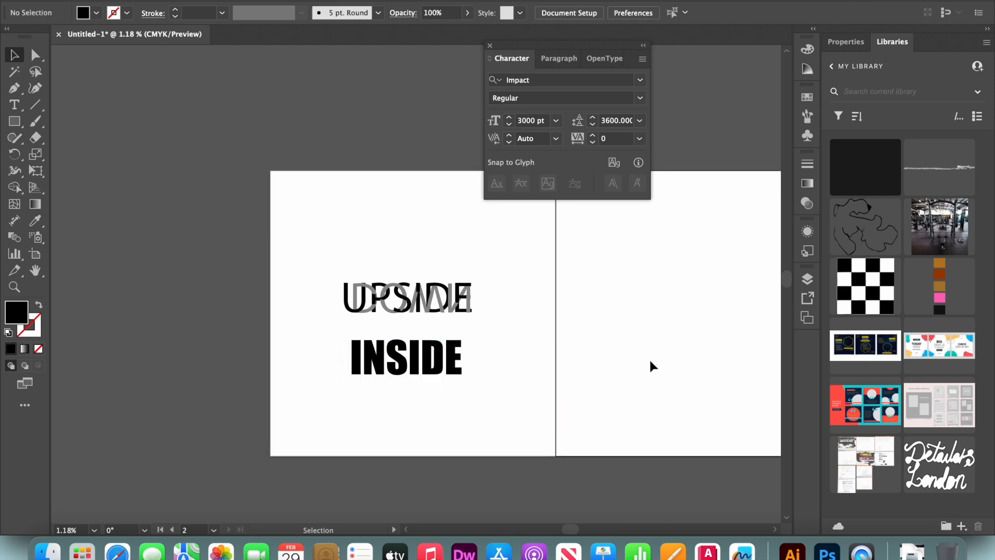
{"action": "key", "text": "super+z"}
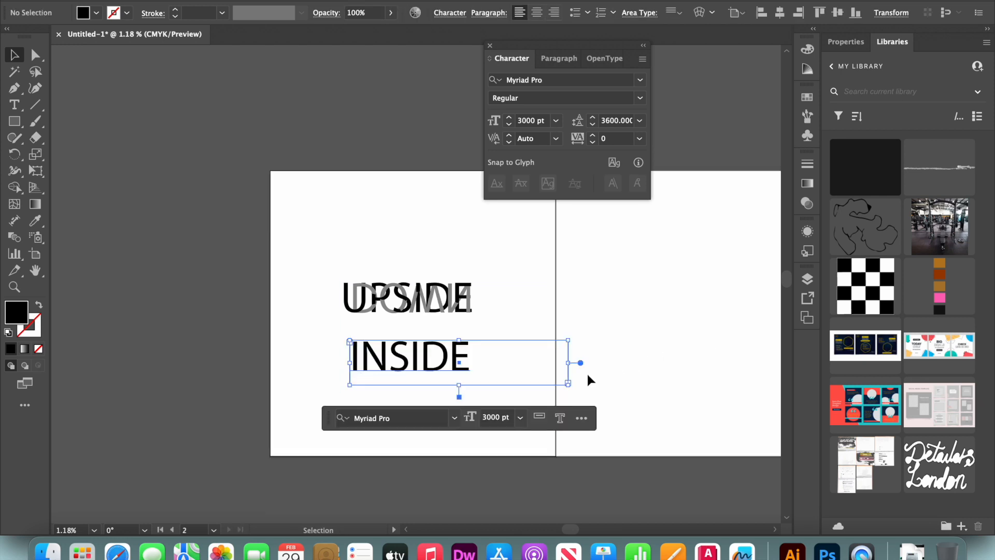
Add a separate text frame reading OUT that overlaps the lower part of INSIDE.
{"action": "key", "text": "t"}
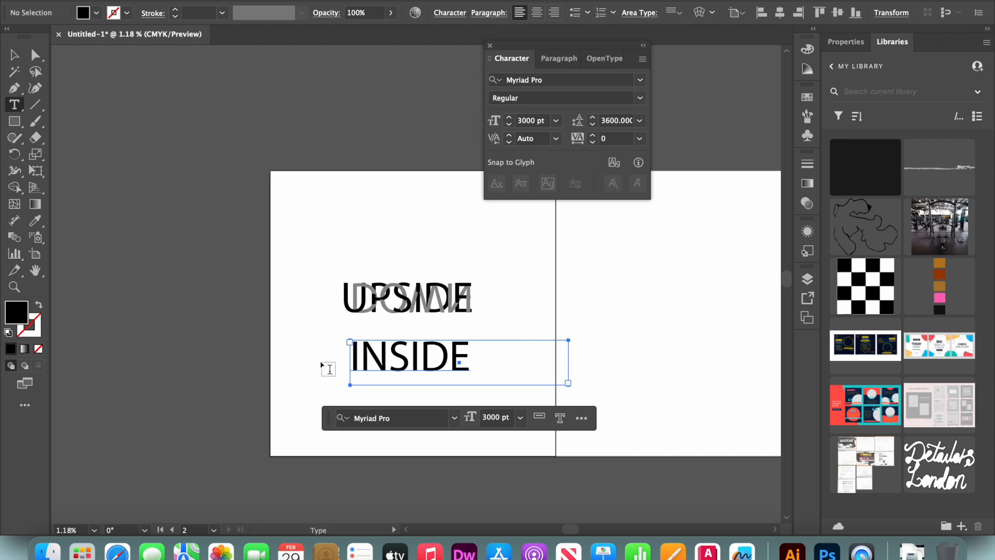
{"action": "left_click_drag", "start_coordinate": [308, 359], "coordinate": [541, 420]}
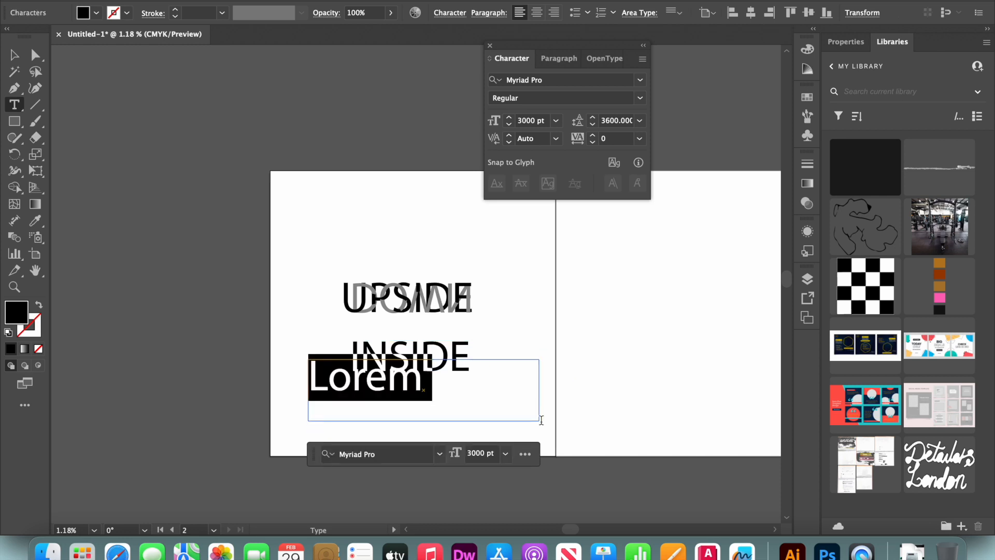
{"action": "type", "text": "OUT"}
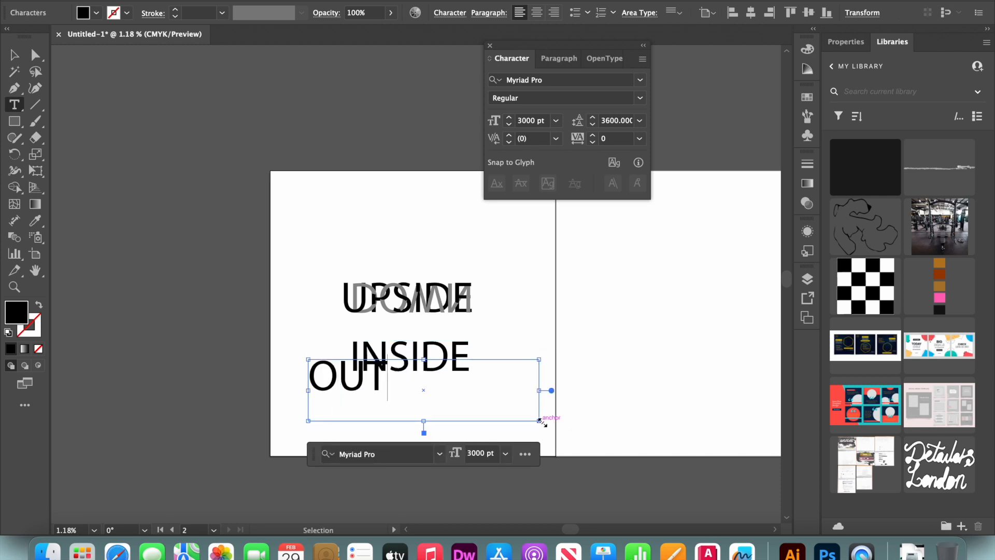
Set the OUT text in the Impact font at 4000 pt.
{"action": "key", "text": "super+a"}
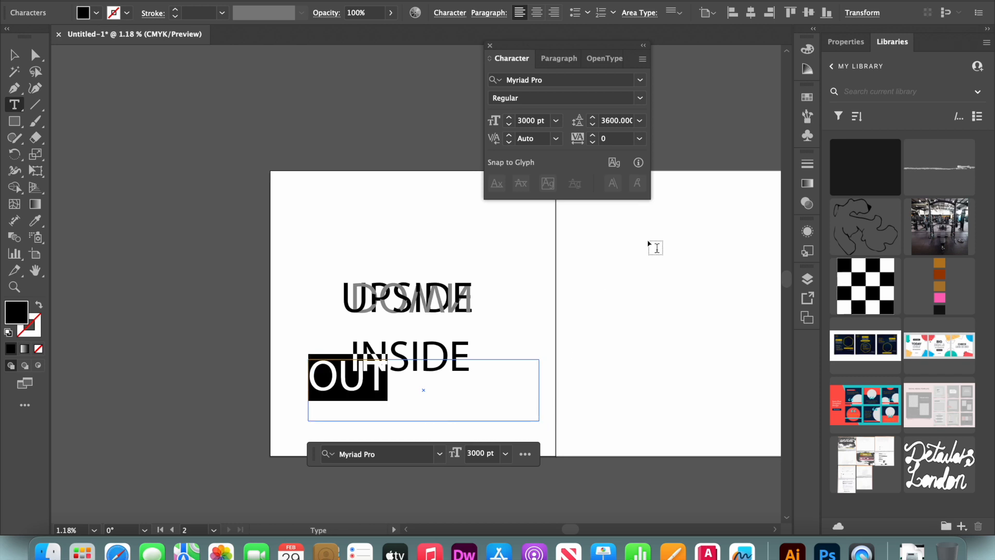
{"action": "left_click", "coordinate": [640, 80]}
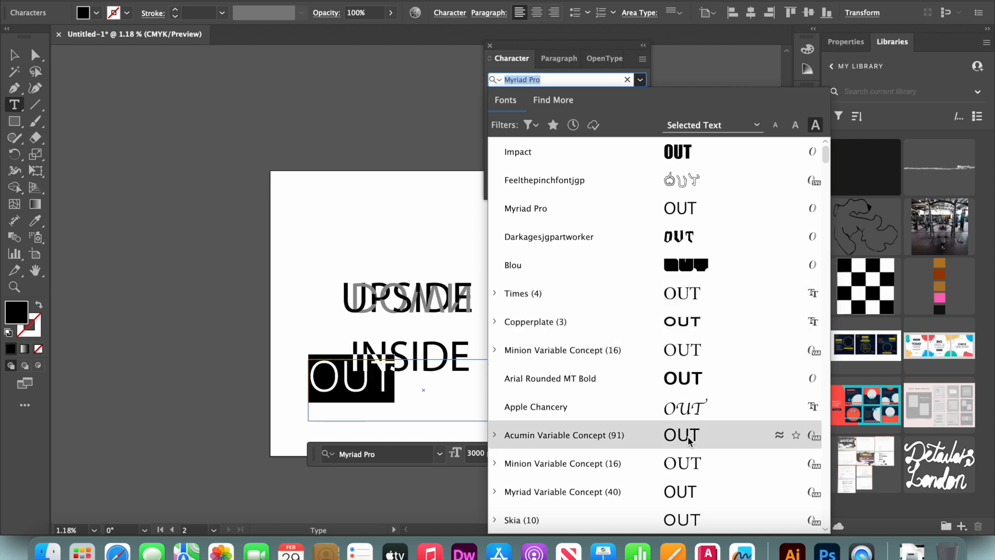
{"action": "left_click", "coordinate": [701, 146]}
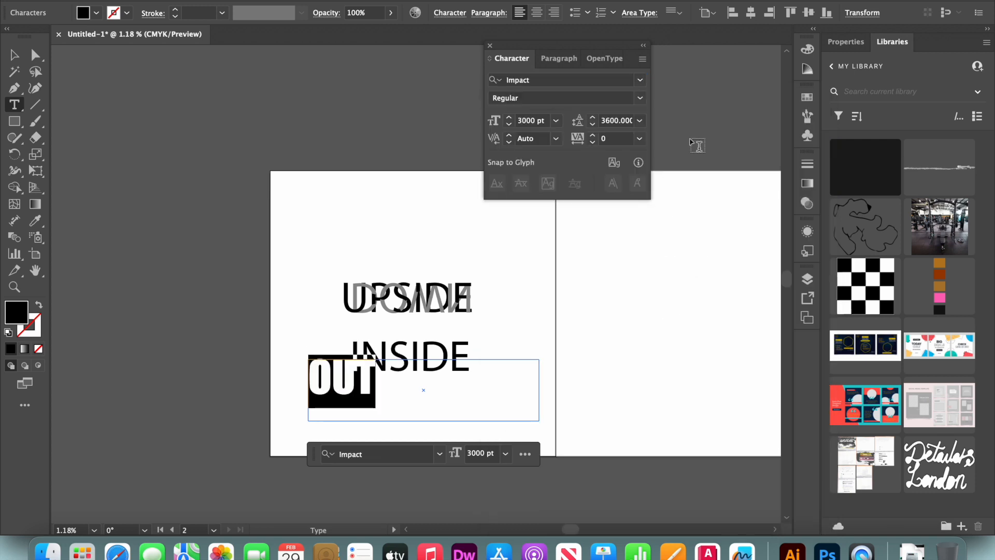
{"action": "left_click", "coordinate": [527, 120]}
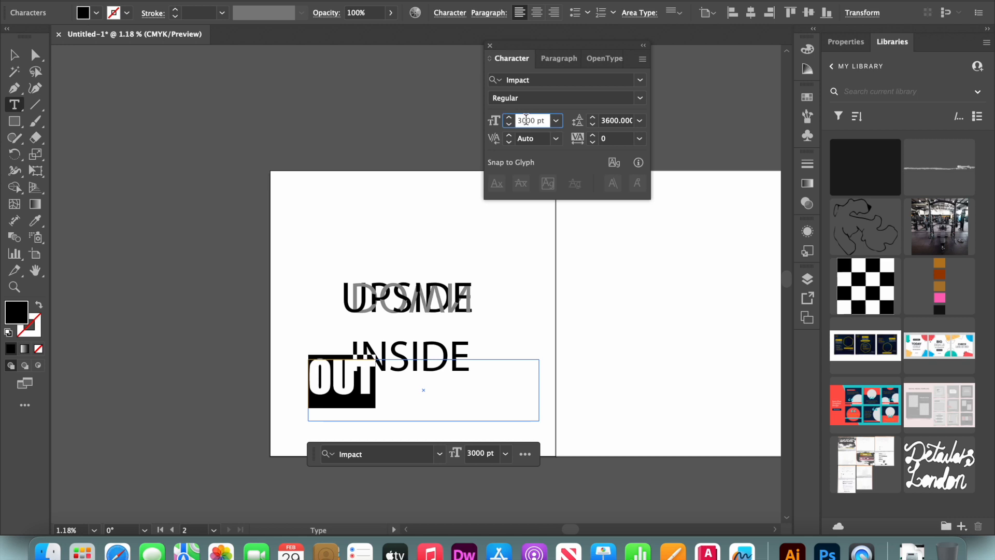
{"action": "double_click", "coordinate": [526, 121]}
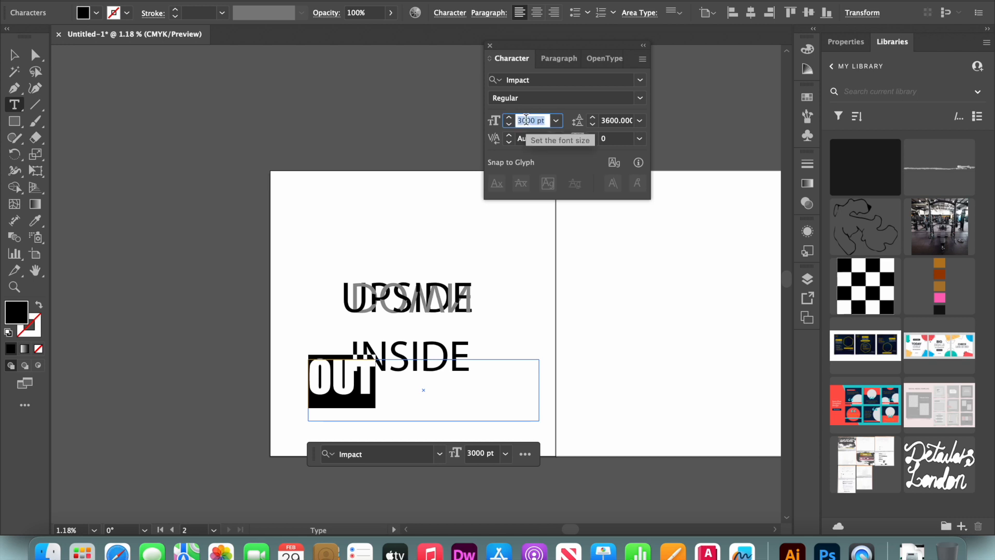
{"action": "type", "text": "4000"}
{"action": "key", "text": "Return"}
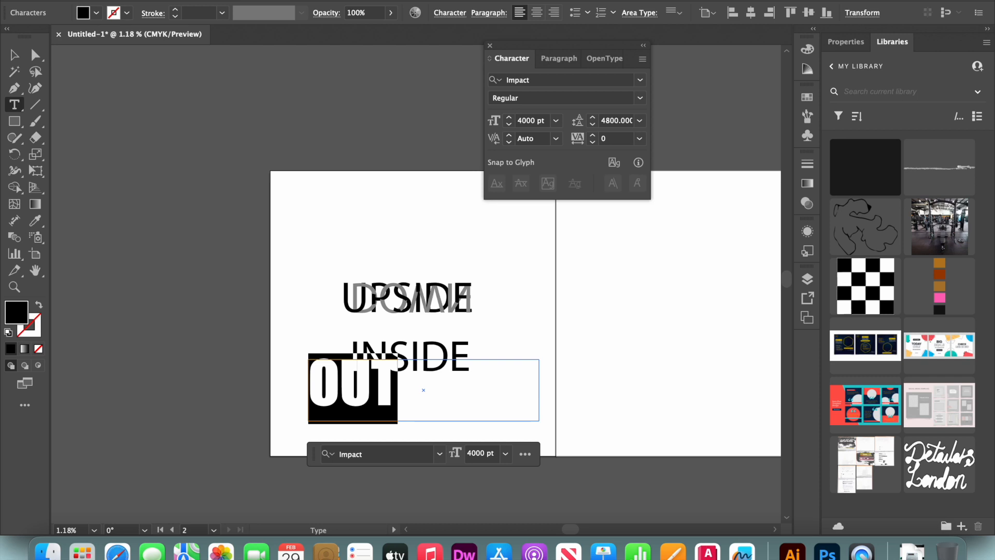
Fill the OUT text with a mid grey, RGB 150, 150, 150.
{"action": "left_click", "coordinate": [14, 54]}
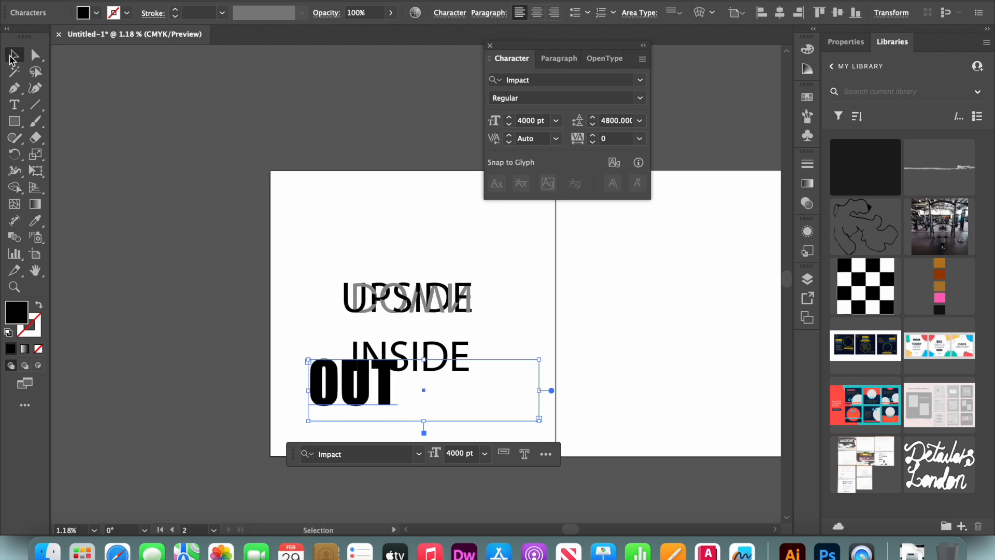
{"action": "double_click", "coordinate": [26, 306]}
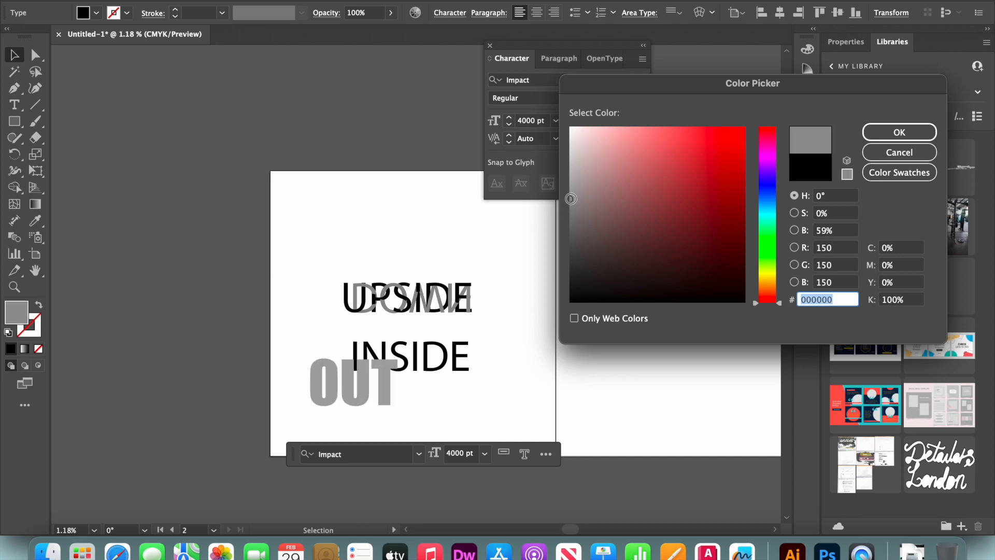
{"action": "left_click", "coordinate": [887, 137]}
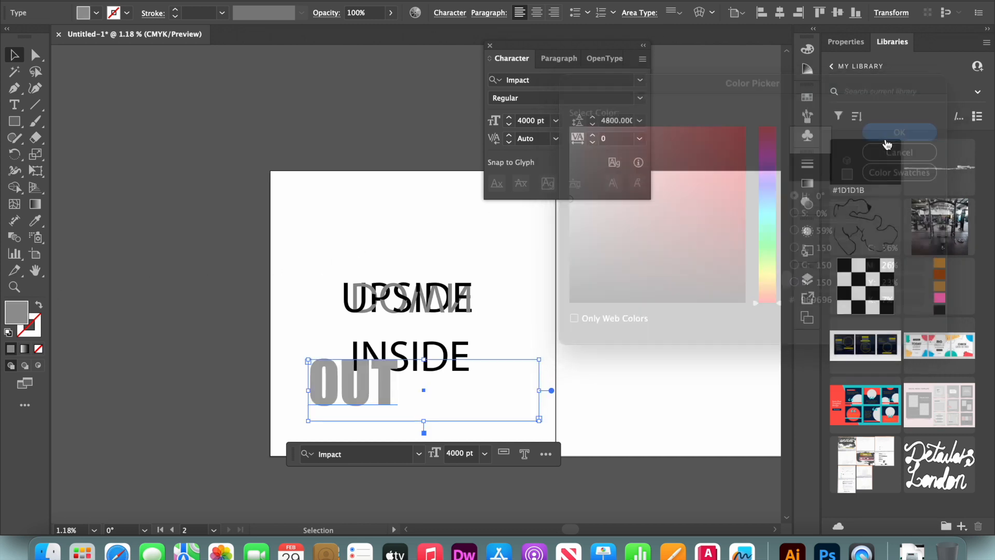
Copy the grey DOWN lettering's appearance onto the OUT text with the Eyedropper.
{"action": "key", "text": "i"}
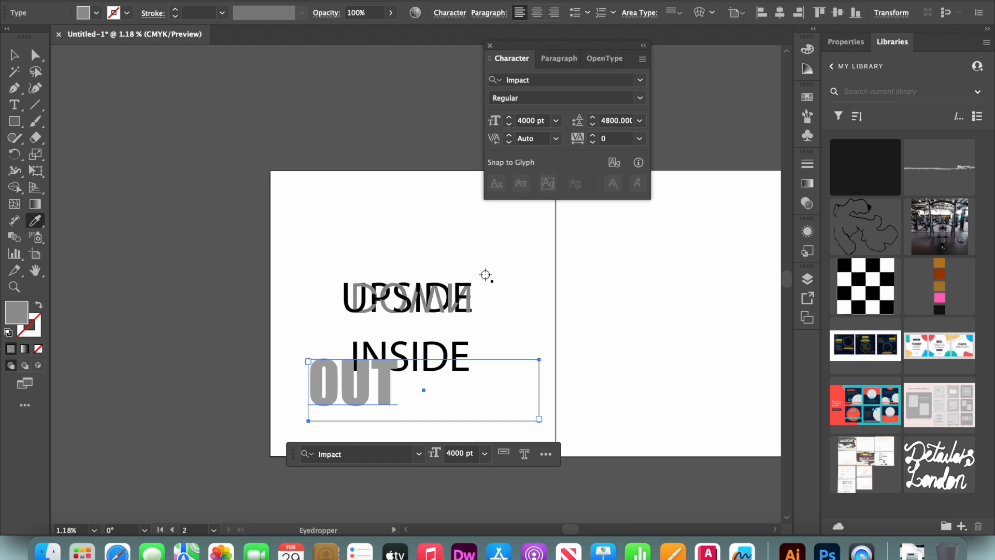
{"action": "left_click", "coordinate": [450, 300]}
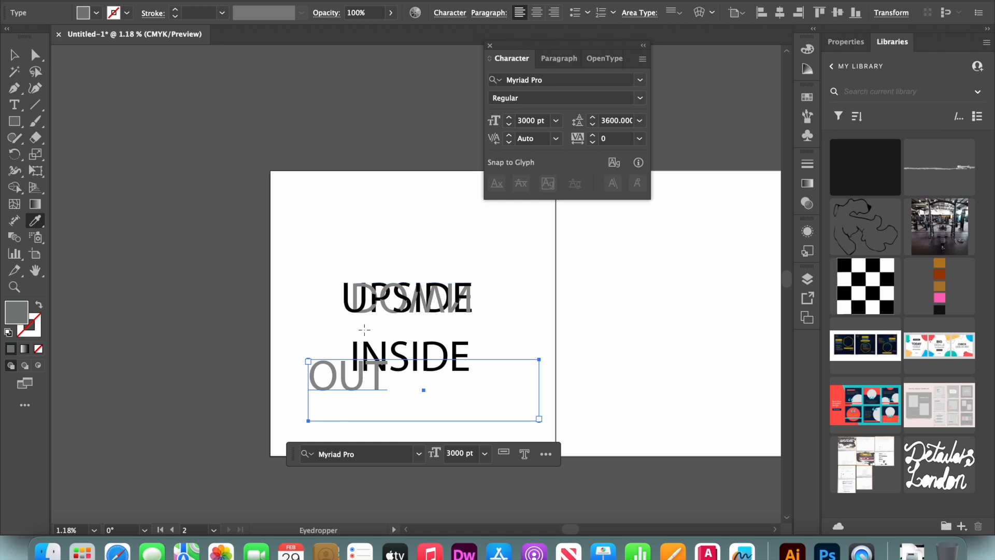
Draw a small rectangle above and to the left of UPSIDE and sample the DOWN lettering's grey onto it with the Eyedropper.
{"action": "key", "text": "m"}
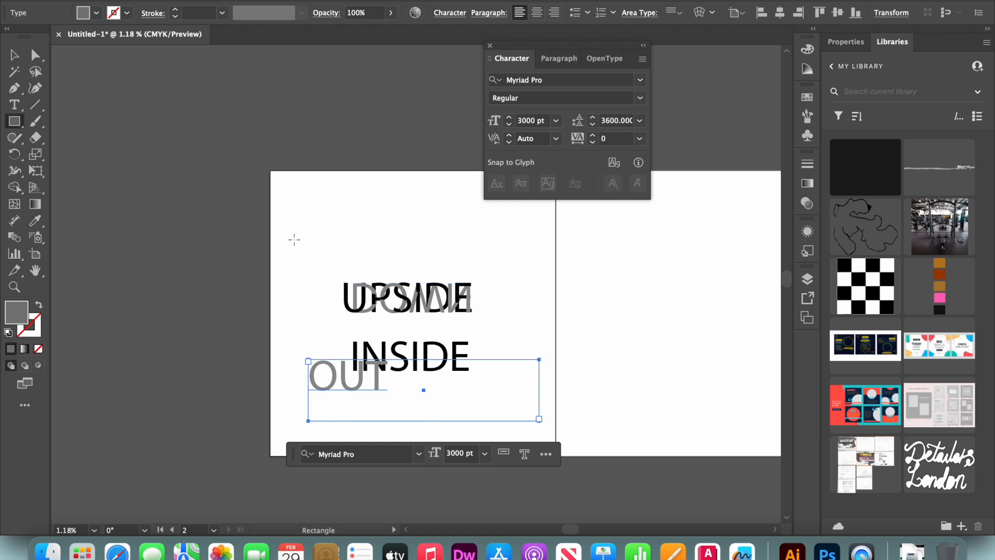
{"action": "left_click_drag", "start_coordinate": [291, 218], "coordinate": [346, 252]}
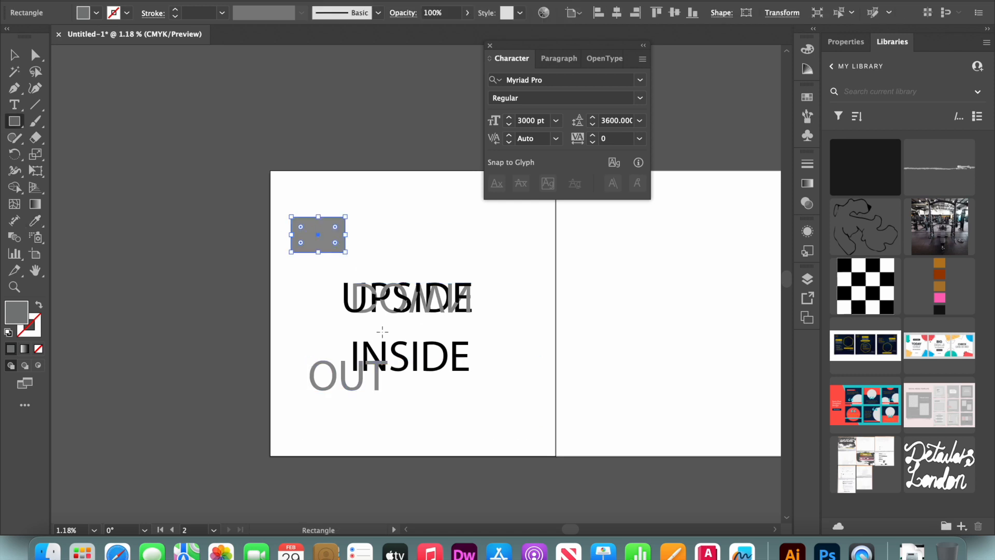
{"action": "key", "text": "i"}
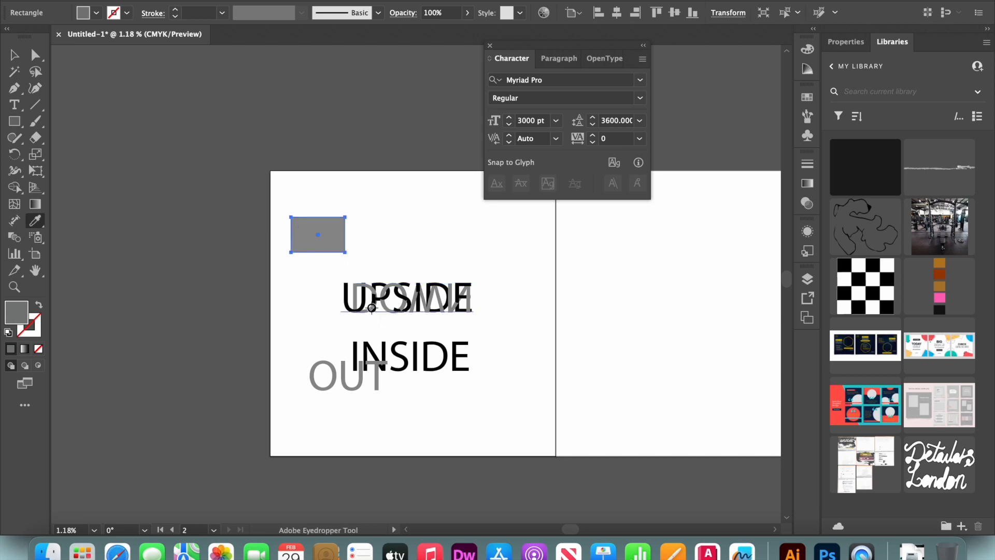
{"action": "left_click", "coordinate": [371, 308]}
{"action": "left_click", "coordinate": [367, 310]}
Set the OUT text in the Impact font at 5000 pt.
{"action": "key", "text": "t"}
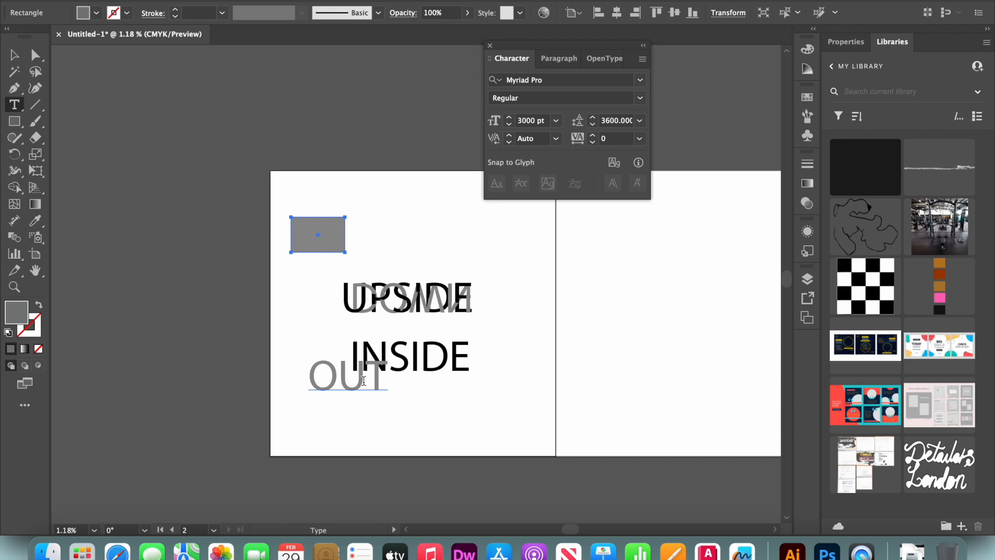
{"action": "left_click", "coordinate": [364, 381]}
{"action": "double_click", "coordinate": [364, 381]}
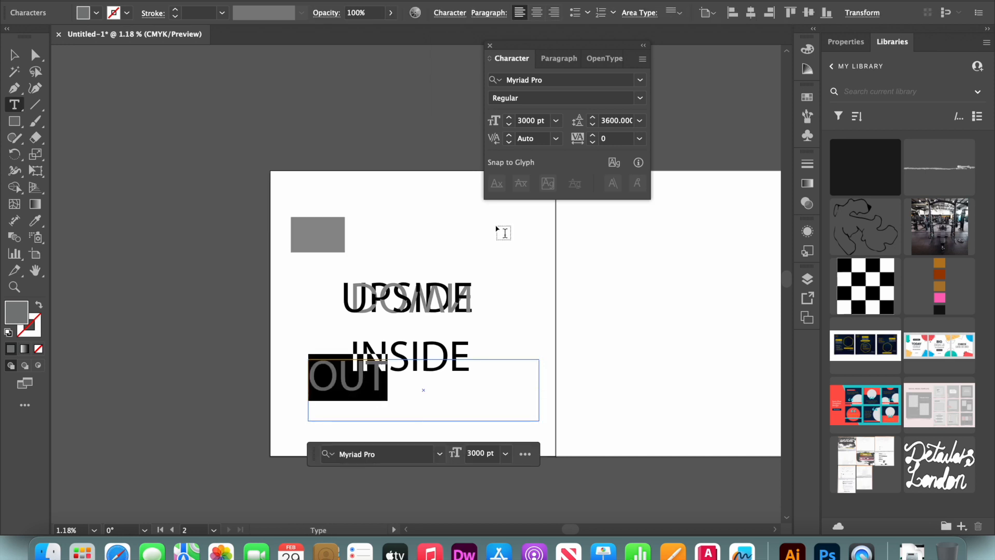
{"action": "left_click", "coordinate": [641, 81]}
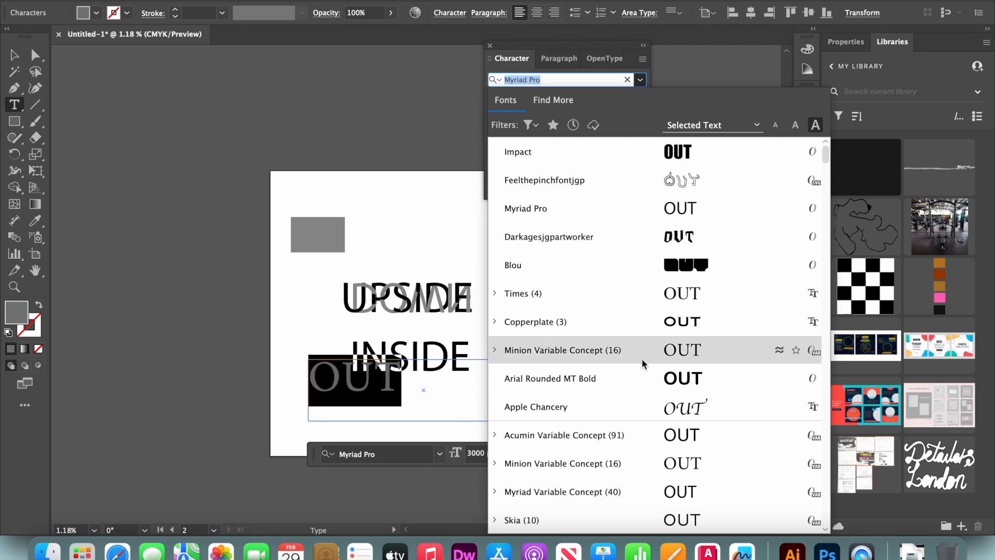
{"action": "left_click", "coordinate": [667, 162]}
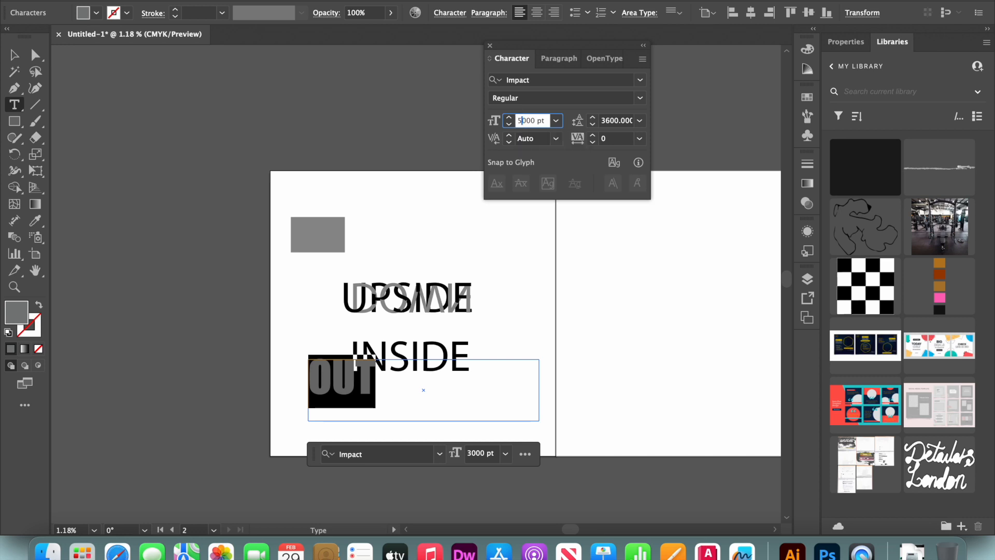
{"action": "key", "text": "Return"}
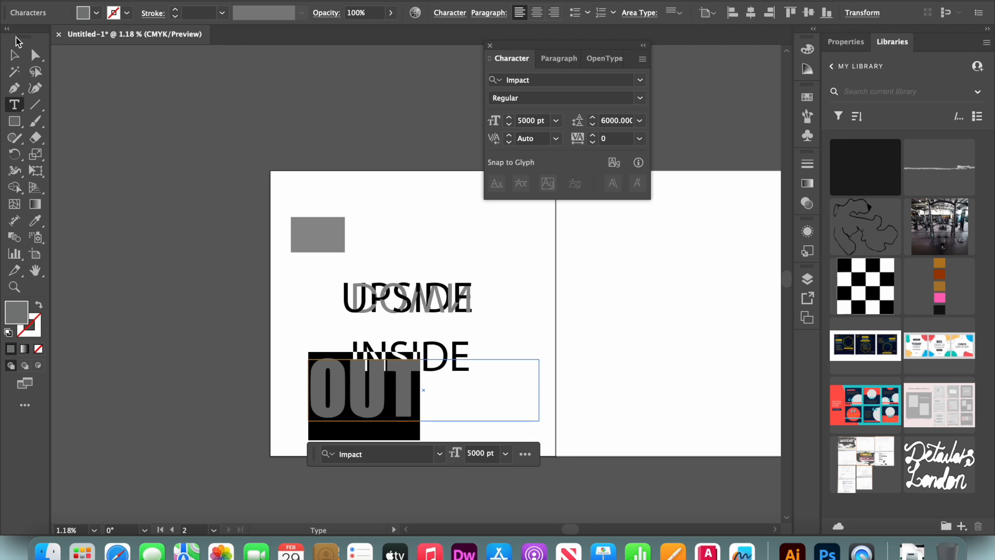
Move the enlarged OUT text up and to the right so it sits over INSIDE.
{"action": "left_click", "coordinate": [14, 55]}
{"action": "left_click_drag", "start_coordinate": [372, 372], "coordinate": [418, 340]}
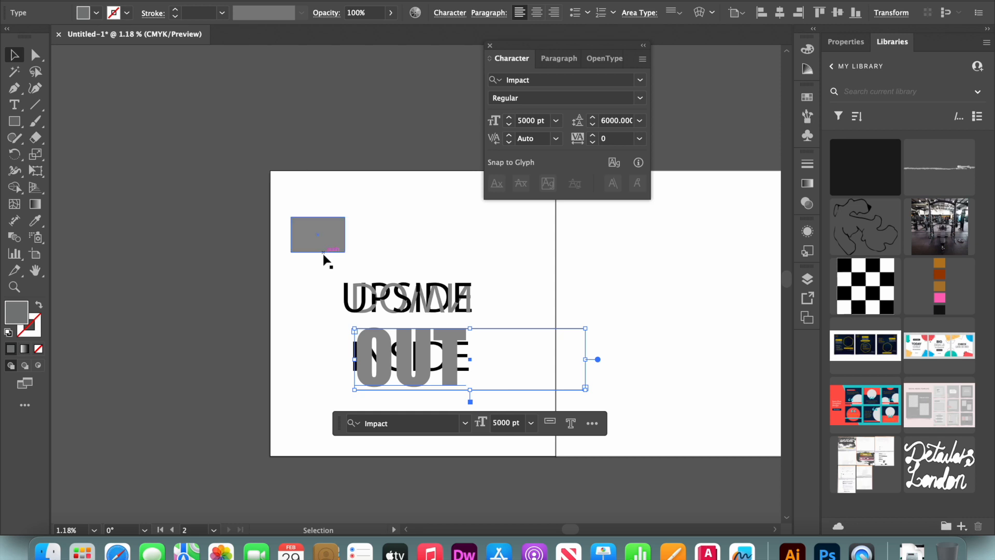
{"action": "left_click", "coordinate": [463, 370], "text": "shift"}
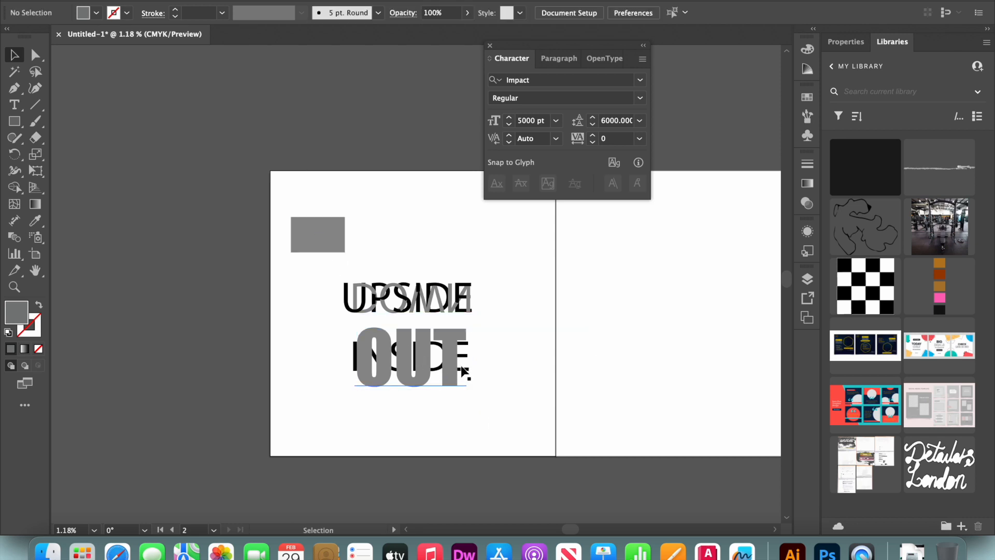
{"action": "left_click", "coordinate": [463, 370]}
{"action": "left_click", "coordinate": [449, 358], "text": "shift"}
{"action": "left_click", "coordinate": [449, 359]}
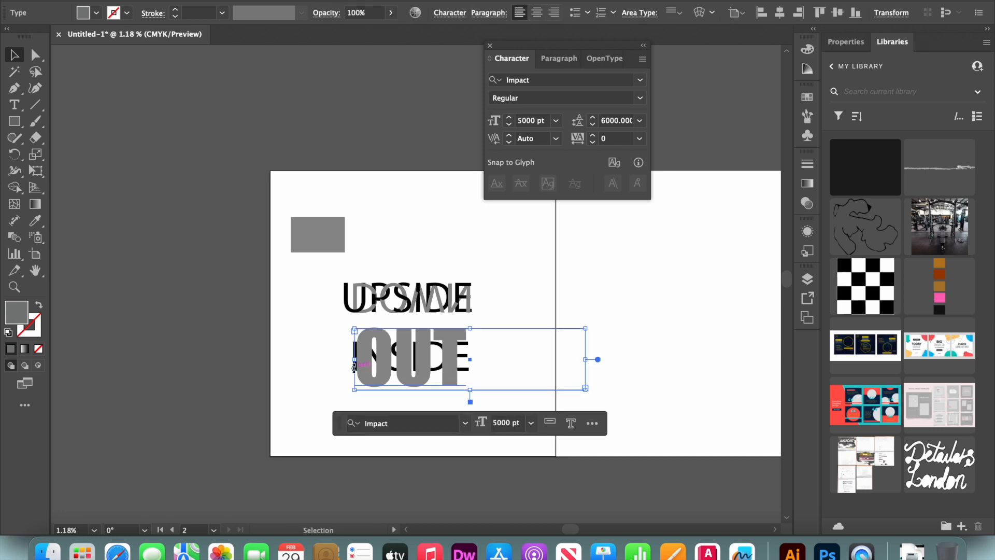
Nudge the OUT text slightly to the right to line it up with the end of INSIDE.
{"action": "left_click_drag", "start_coordinate": [384, 352], "coordinate": [389, 353]}
{"action": "left_click", "coordinate": [354, 361], "text": "shift"}
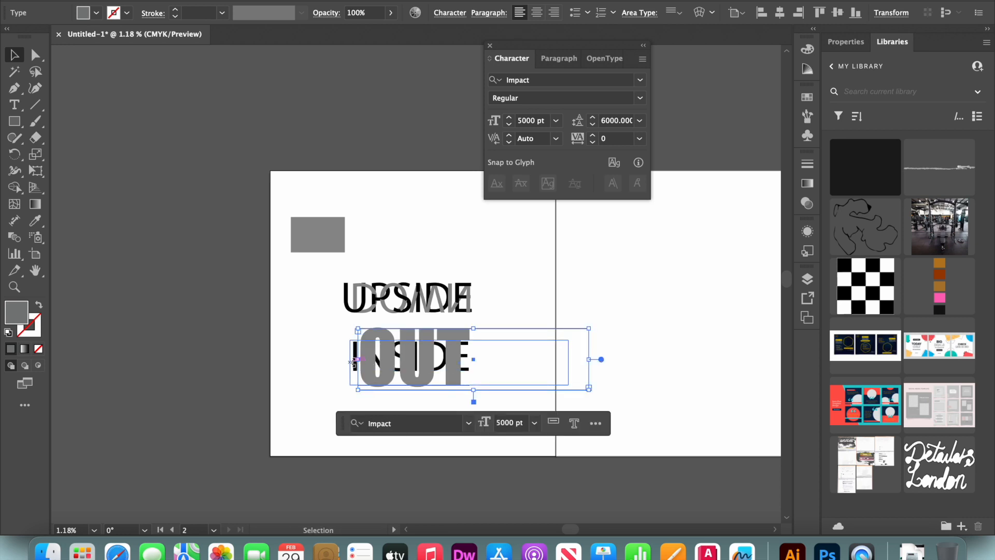
{"action": "left_click", "coordinate": [355, 363], "text": "shift"}
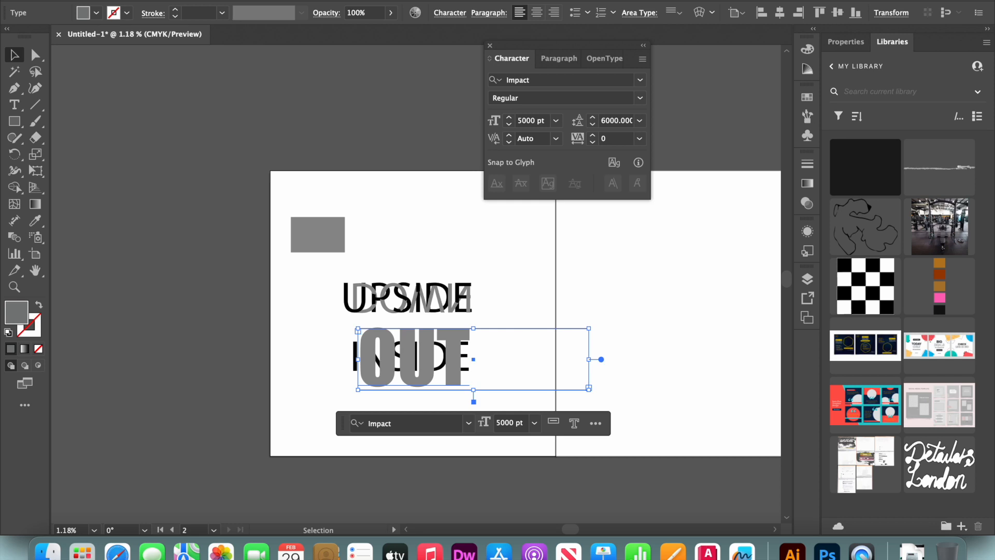
Select INSIDE together with OUT and apply Intertwine to the two words.
{"action": "left_click", "coordinate": [223, 1]}
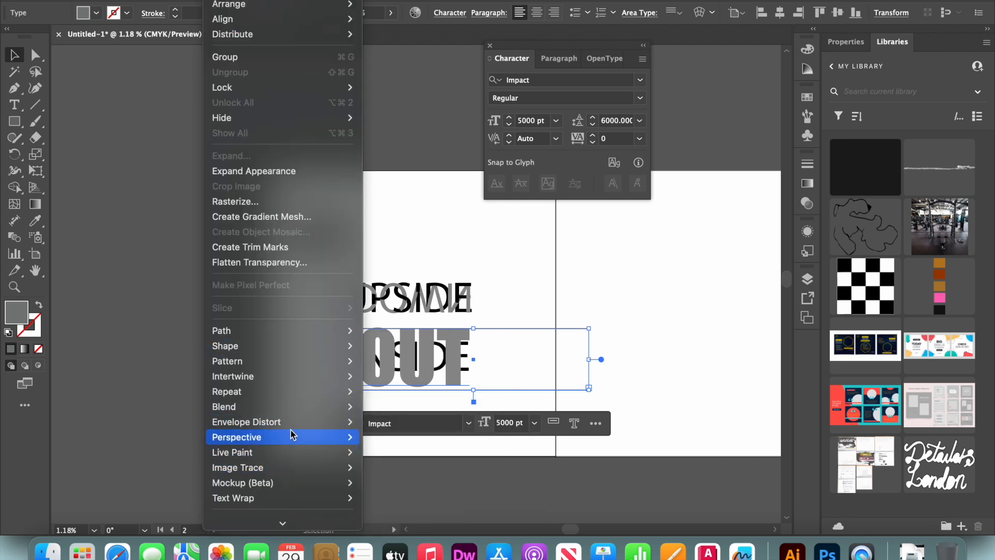
{"action": "mouse_move", "coordinate": [300, 379]}
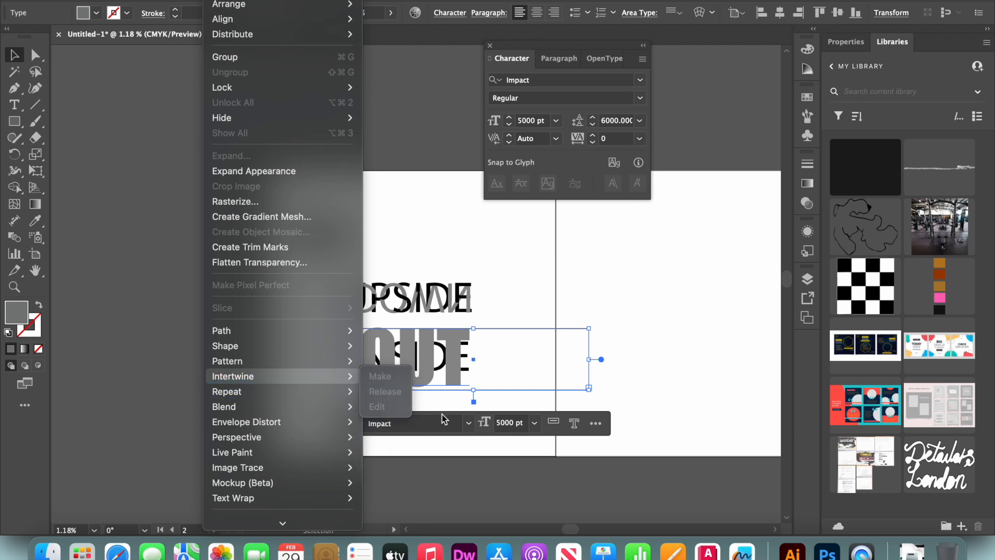
{"action": "left_click", "coordinate": [472, 372]}
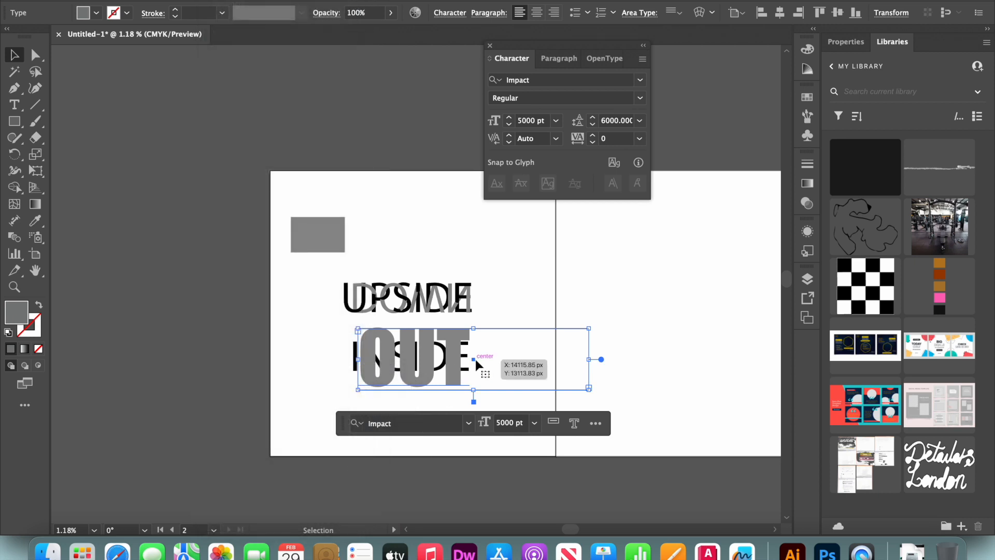
{"action": "left_click", "coordinate": [355, 372], "text": "shift"}
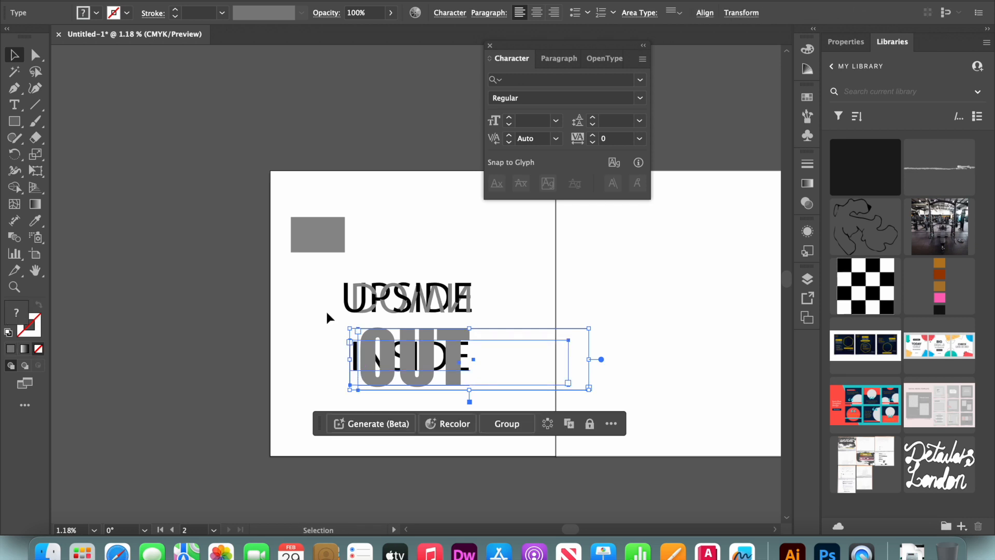
{"action": "left_click", "coordinate": [223, 1]}
{"action": "mouse_move", "coordinate": [311, 376]}
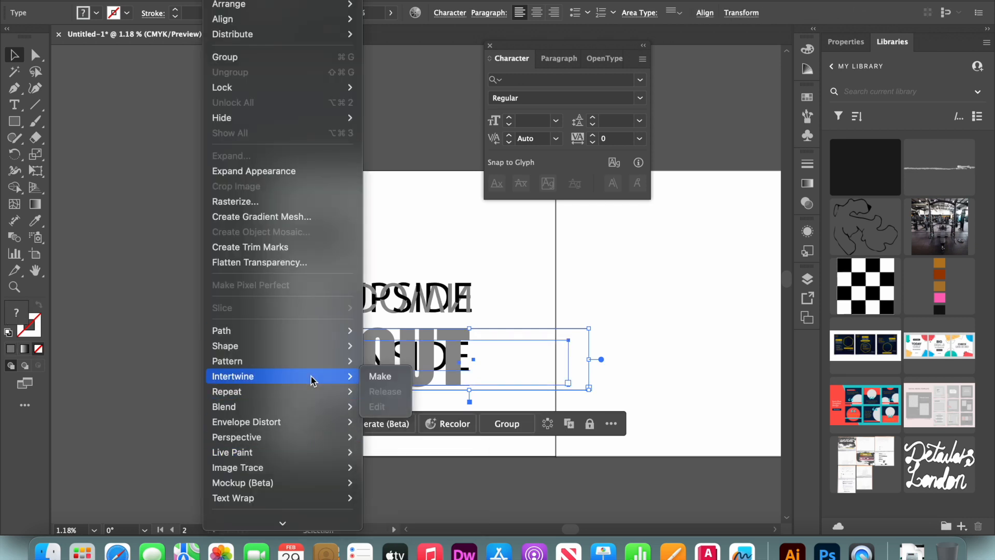
{"action": "left_click", "coordinate": [386, 378]}
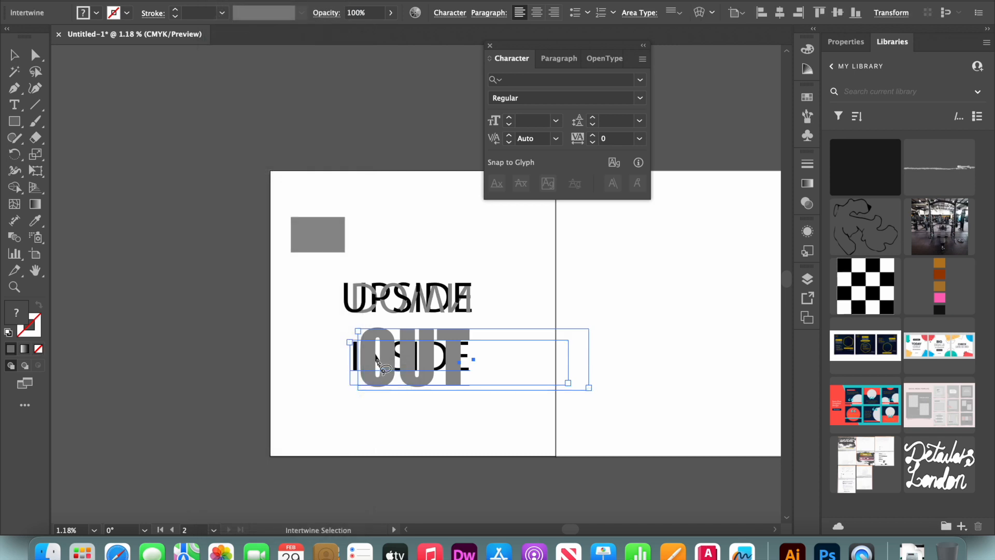
Lasso the overlaps between OUT and INSIDE to bring the black INSIDE letters in front of the grey ones.
{"action": "mouse_move", "coordinate": [377, 364]}
{"action": "left_mouse_down"}
{"action": "mouse_move", "coordinate": [357, 370]}
{"action": "mouse_move", "coordinate": [384, 346]}
{"action": "mouse_move", "coordinate": [377, 367]}
{"action": "left_mouse_up"}
{"action": "key", "text": "super+z"}
{"action": "mouse_move", "coordinate": [379, 366]}
{"action": "left_mouse_down"}
{"action": "mouse_move", "coordinate": [386, 372]}
{"action": "mouse_move", "coordinate": [369, 375]}
{"action": "mouse_move", "coordinate": [363, 340]}
{"action": "mouse_move", "coordinate": [384, 354]}
{"action": "mouse_move", "coordinate": [380, 372]}
{"action": "left_mouse_up"}
{"action": "mouse_move", "coordinate": [394, 376]}
{"action": "left_mouse_down"}
{"action": "mouse_move", "coordinate": [377, 376]}
{"action": "mouse_move", "coordinate": [382, 342]}
{"action": "mouse_move", "coordinate": [400, 354]}
{"action": "mouse_move", "coordinate": [390, 375]}
{"action": "left_mouse_up"}
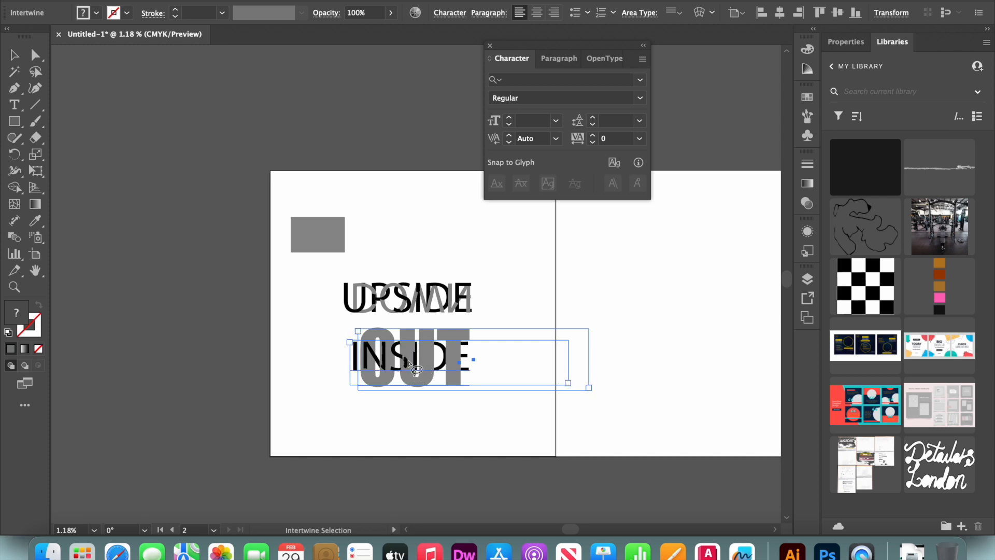
{"action": "mouse_move", "coordinate": [409, 347]}
{"action": "left_mouse_down"}
{"action": "mouse_move", "coordinate": [395, 343]}
{"action": "mouse_move", "coordinate": [409, 347]}
{"action": "left_mouse_up"}
{"action": "mouse_move", "coordinate": [434, 367]}
{"action": "left_mouse_down"}
{"action": "mouse_move", "coordinate": [426, 340]}
{"action": "mouse_move", "coordinate": [432, 367]}
{"action": "mouse_move", "coordinate": [462, 369]}
{"action": "mouse_move", "coordinate": [447, 342]}
{"action": "mouse_move", "coordinate": [467, 363]}
{"action": "left_mouse_up"}
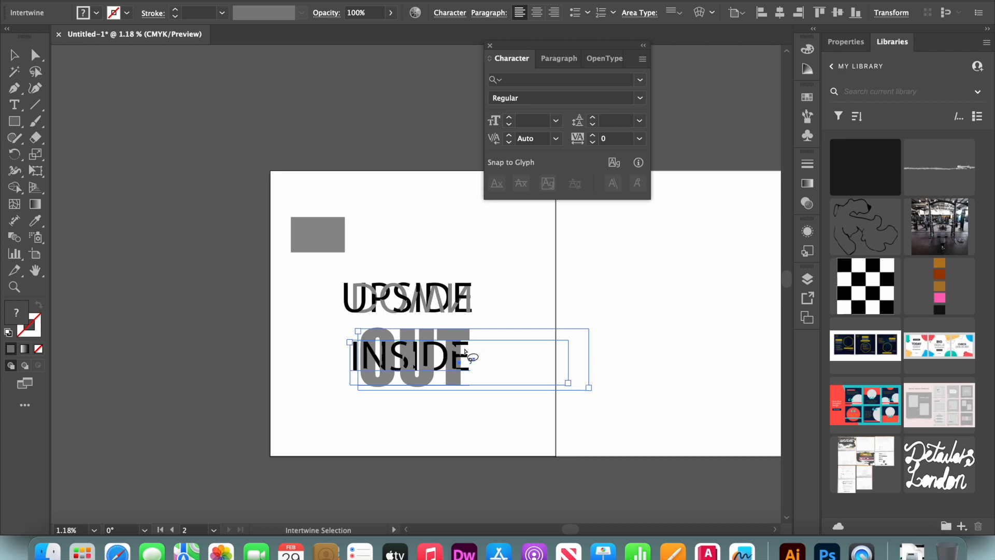
{"action": "mouse_move", "coordinate": [466, 362]}
{"action": "left_mouse_down"}
{"action": "mouse_move", "coordinate": [450, 342]}
{"action": "mouse_move", "coordinate": [461, 344]}
{"action": "mouse_move", "coordinate": [460, 381]}
{"action": "mouse_move", "coordinate": [436, 359]}
{"action": "mouse_move", "coordinate": [451, 329]}
{"action": "mouse_move", "coordinate": [472, 350]}
{"action": "mouse_move", "coordinate": [459, 367]}
{"action": "left_mouse_up"}
{"action": "key", "text": "Escape"}
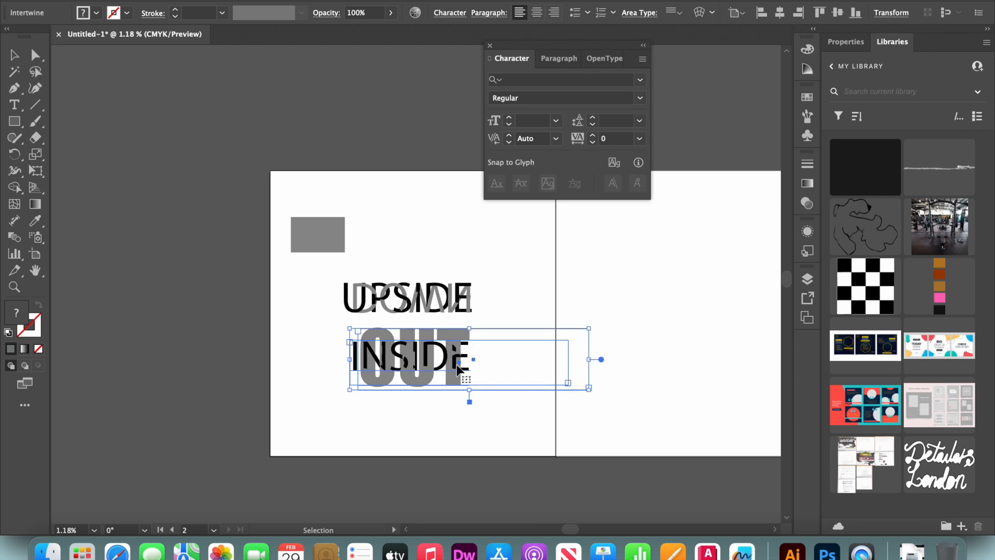
Undo the intertwining of INSIDE and OUT and the small shift of the OUT text.
{"action": "key", "text": "super+z"}
{"action": "key", "text": "super+z"}
{"action": "key", "text": "super+z"}
{"action": "key", "text": "super+z"}
{"action": "key", "text": "super+z"}
{"action": "key", "text": "super+z"}
{"action": "key", "text": "super+z"}
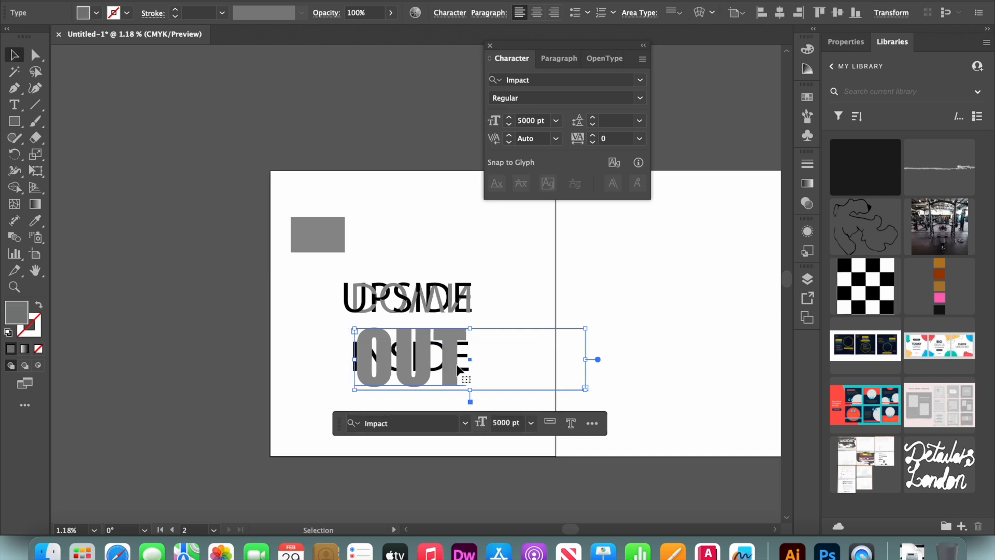
Set the OUT text's blending mode to Overlay and deselect it.
{"action": "left_click", "coordinate": [811, 204]}
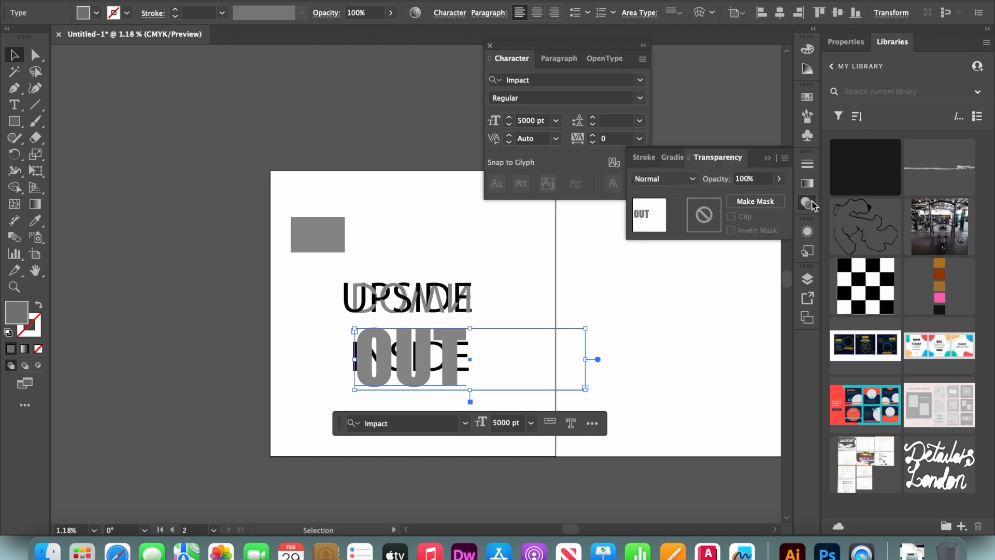
{"action": "left_click", "coordinate": [695, 180]}
{"action": "left_click", "coordinate": [671, 310]}
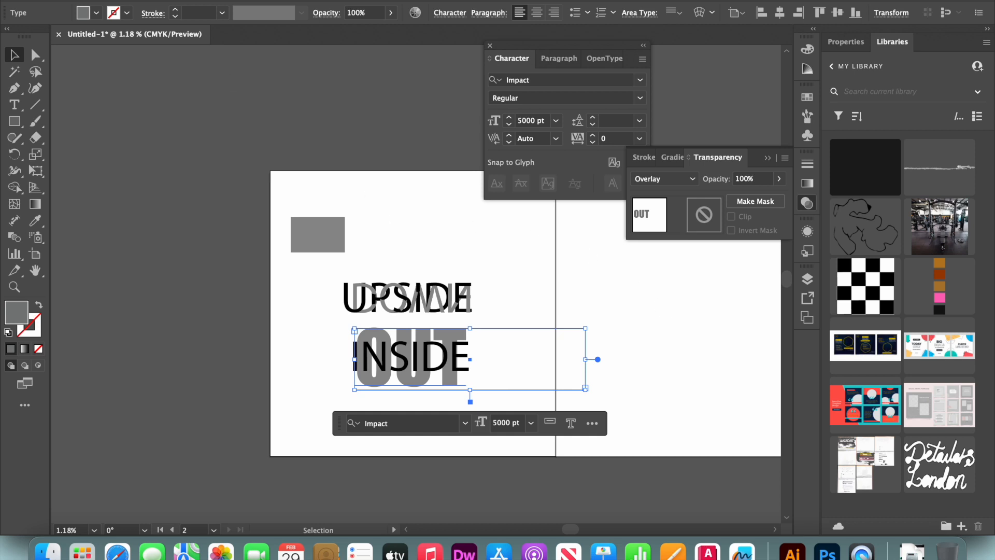
{"action": "left_click", "coordinate": [112, 110]}
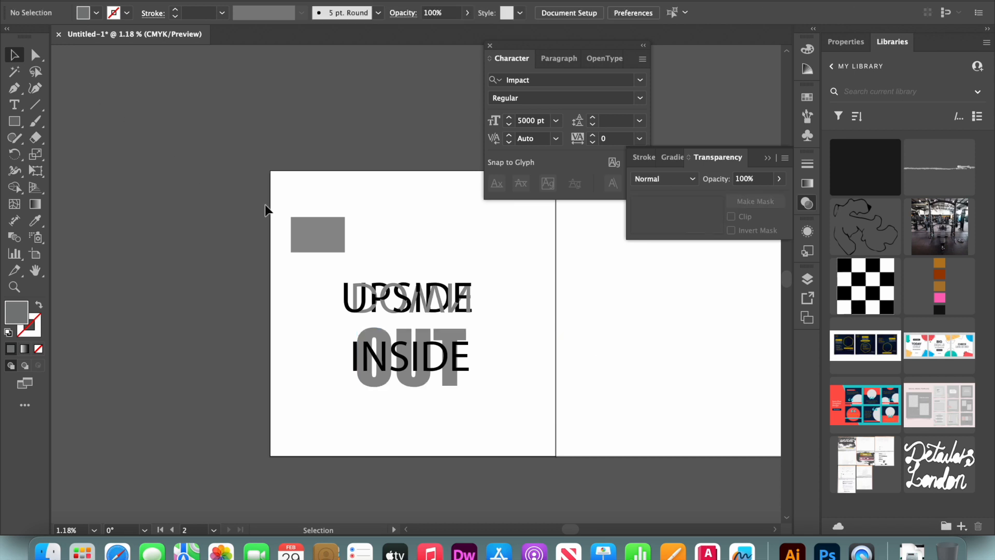
Delete the grey swatch rectangle, and undo the deletion.
{"action": "left_click", "coordinate": [304, 229]}
{"action": "key", "text": "Delete"}
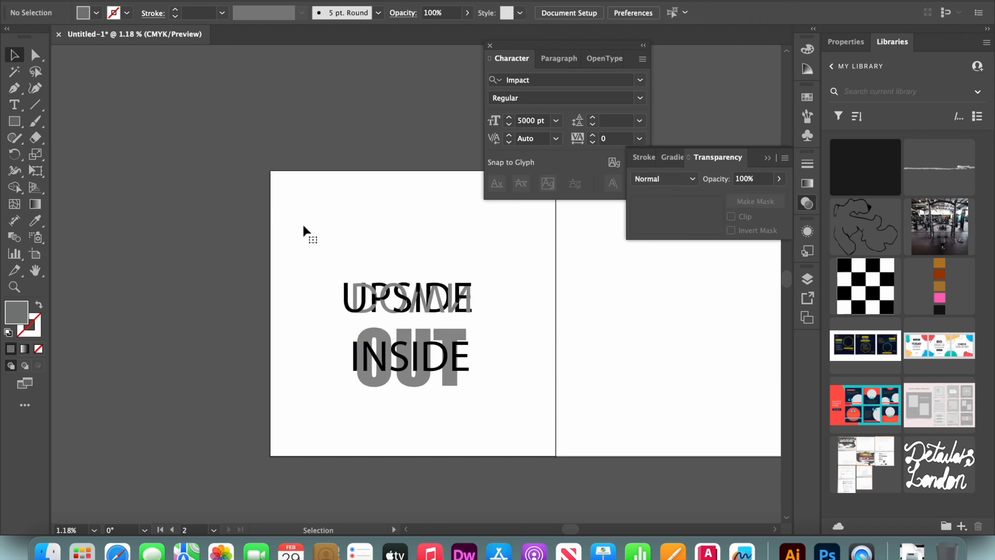
{"action": "left_click", "coordinate": [423, 334]}
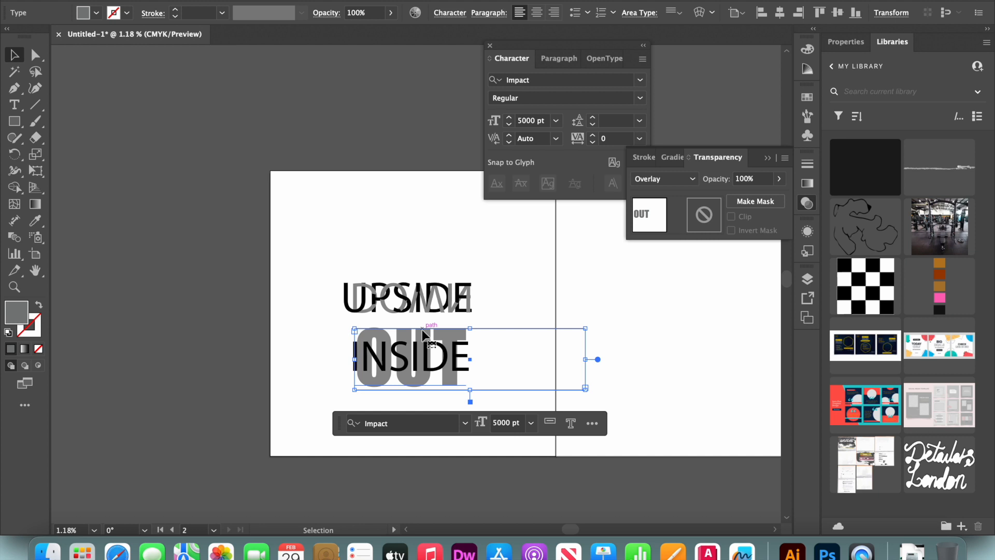
{"action": "key", "text": "super+z"}
Try to copy the grey rectangle's appearance onto the OUT text with the Eyedropper, and undo it.
{"action": "key", "text": "i"}
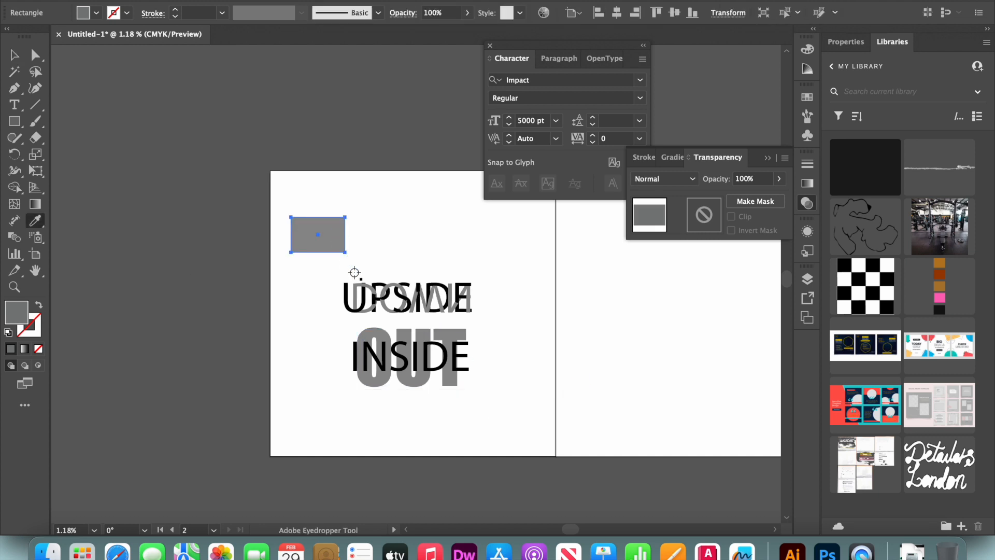
{"action": "key", "text": "v"}
{"action": "left_click", "coordinate": [418, 334]}
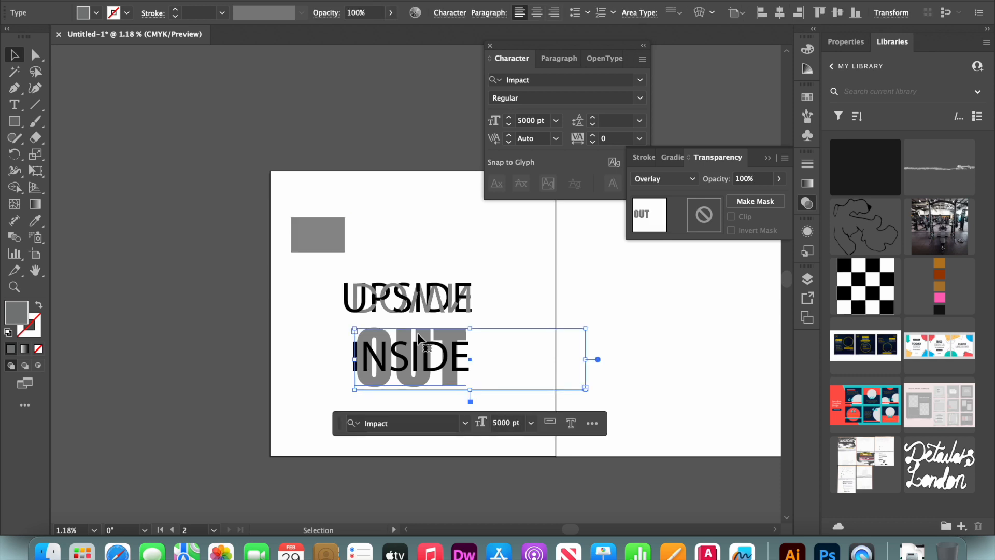
{"action": "key", "text": "i"}
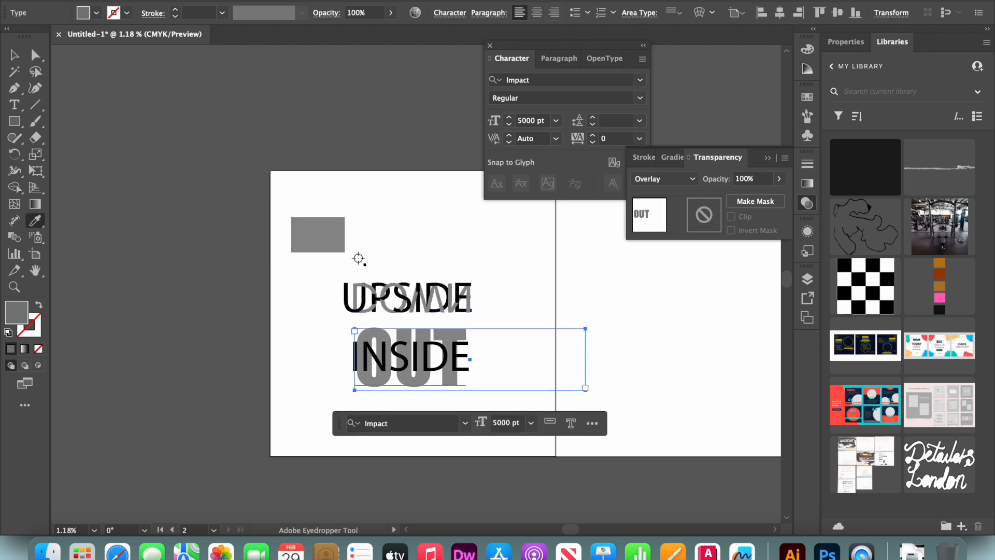
{"action": "left_click", "coordinate": [335, 238]}
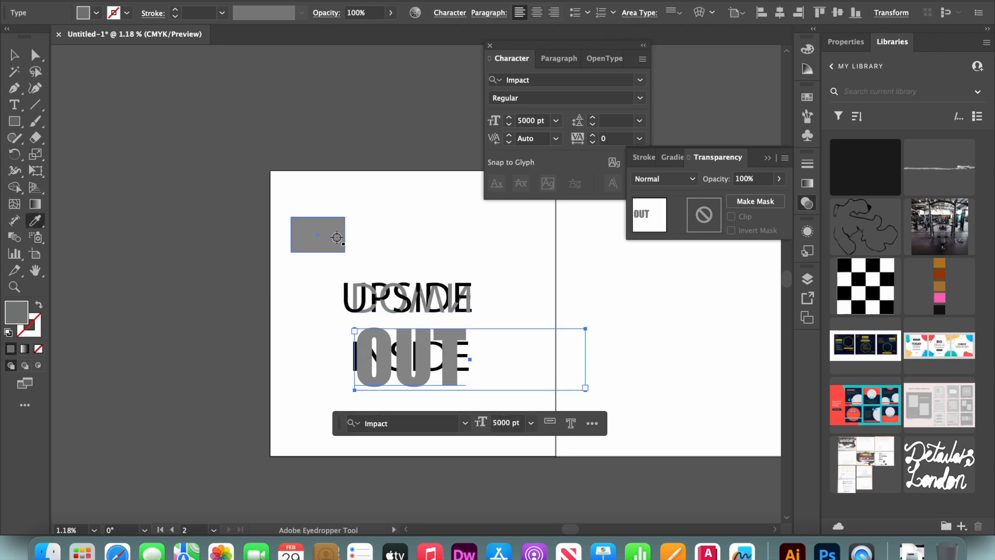
{"action": "key", "text": "v"}
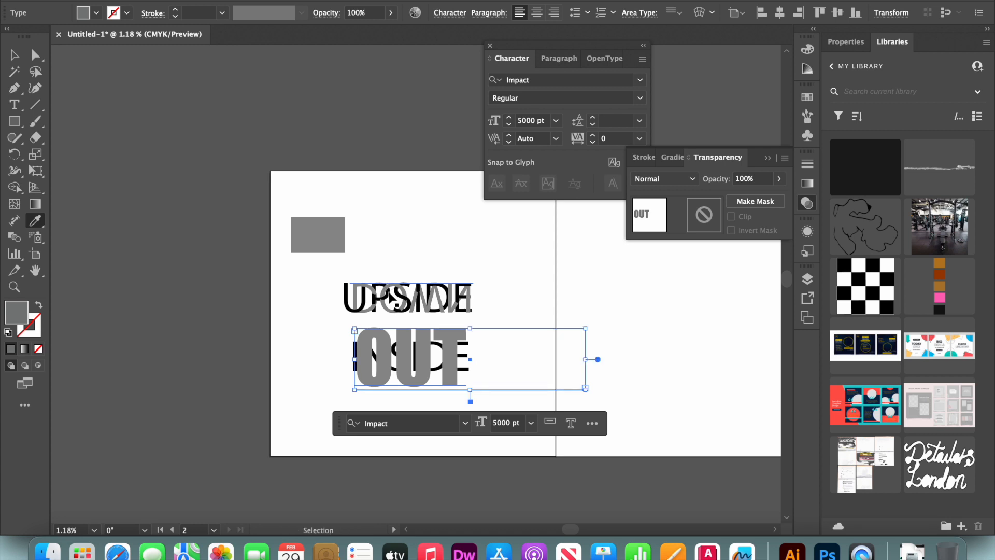
{"action": "key", "text": "super+z"}
Lower the OUT text's opacity to 44%.
{"action": "key", "text": "i"}
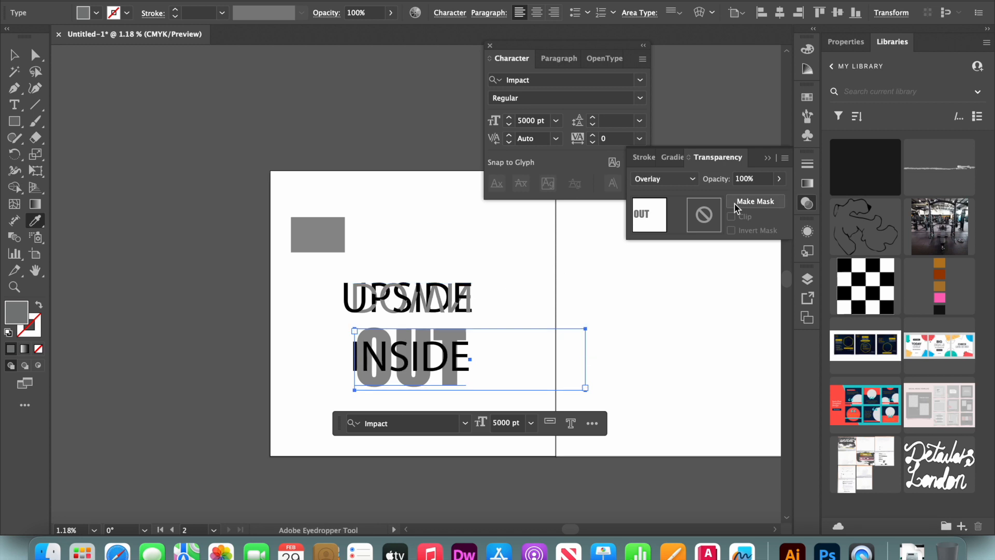
{"action": "left_click_drag", "start_coordinate": [767, 197], "coordinate": [748, 196]}
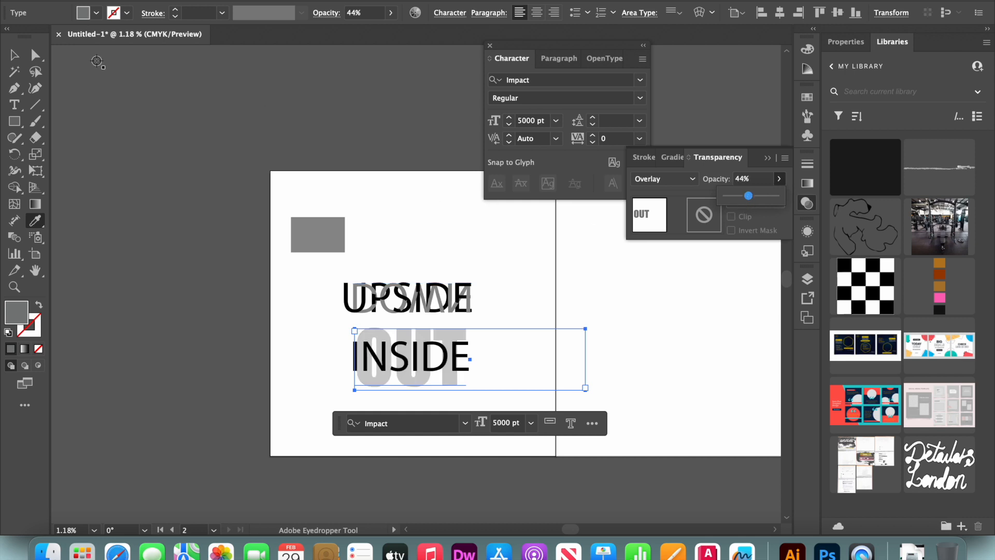
Deselect the OUT text and delete the grey swatch rectangle above the lettering.
{"action": "left_click", "coordinate": [14, 54]}
{"action": "left_click", "coordinate": [109, 161]}
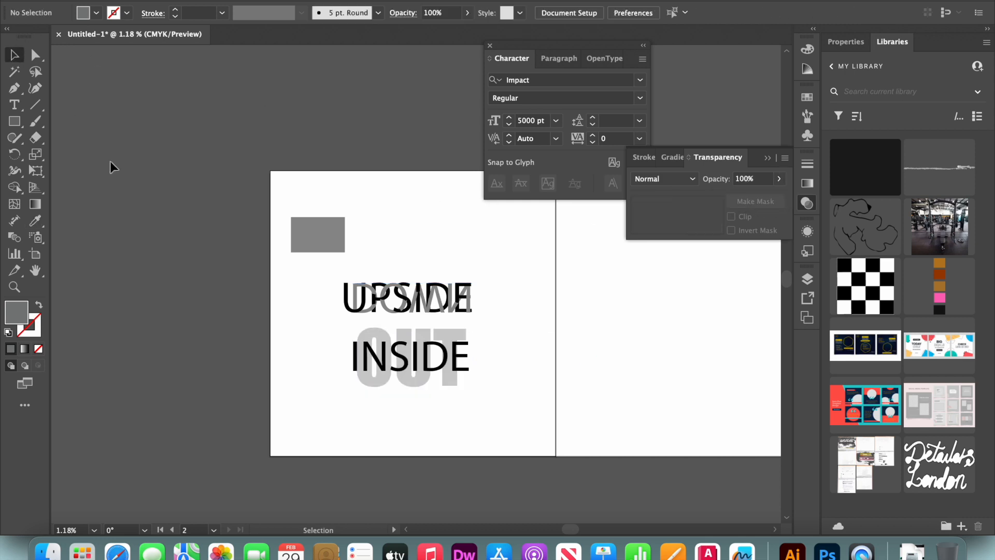
{"action": "left_click", "coordinate": [306, 244]}
{"action": "key", "text": "Delete"}
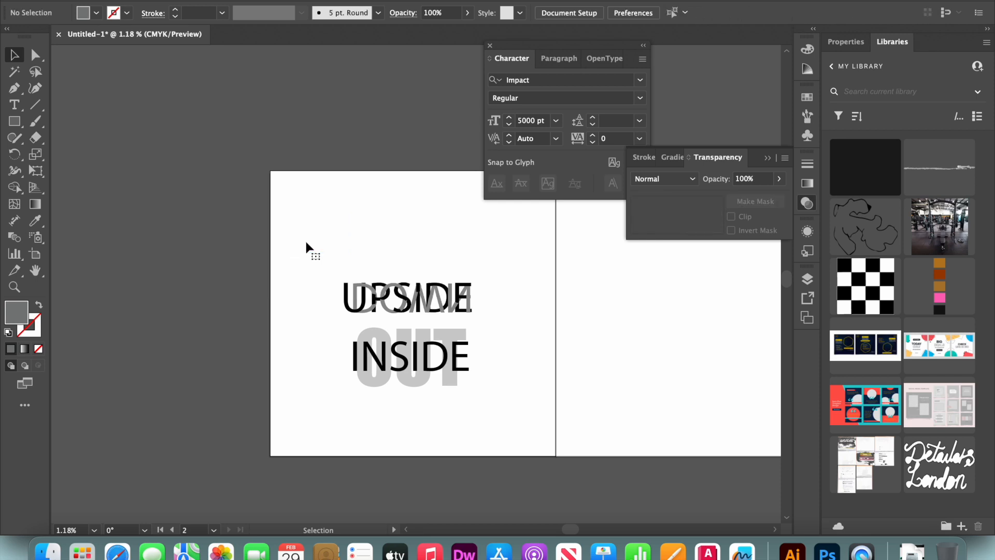
Try to move the UPSIDE and DOWN lettering further up, and undo the move.
{"action": "left_click", "coordinate": [480, 268]}
{"action": "left_click_drag", "start_coordinate": [469, 308], "coordinate": [466, 278]}
{"action": "key", "text": "super+z"}
Shift all the lettering slightly up and place a copy of it on the empty neighbouring artboard.
{"action": "left_click_drag", "start_coordinate": [484, 411], "coordinate": [341, 235]}
{"action": "left_click_drag", "start_coordinate": [397, 303], "coordinate": [407, 292]}
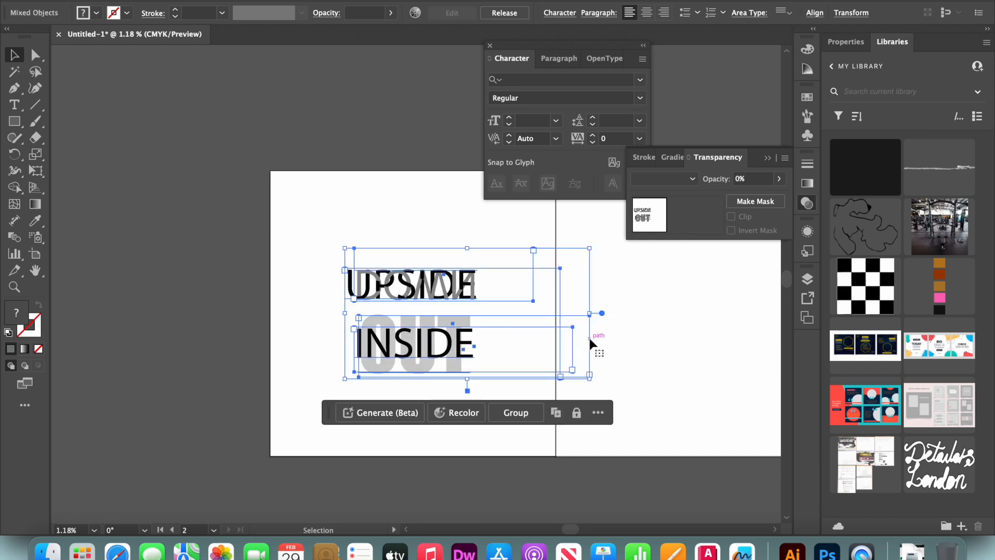
{"action": "key", "text": "super+v"}
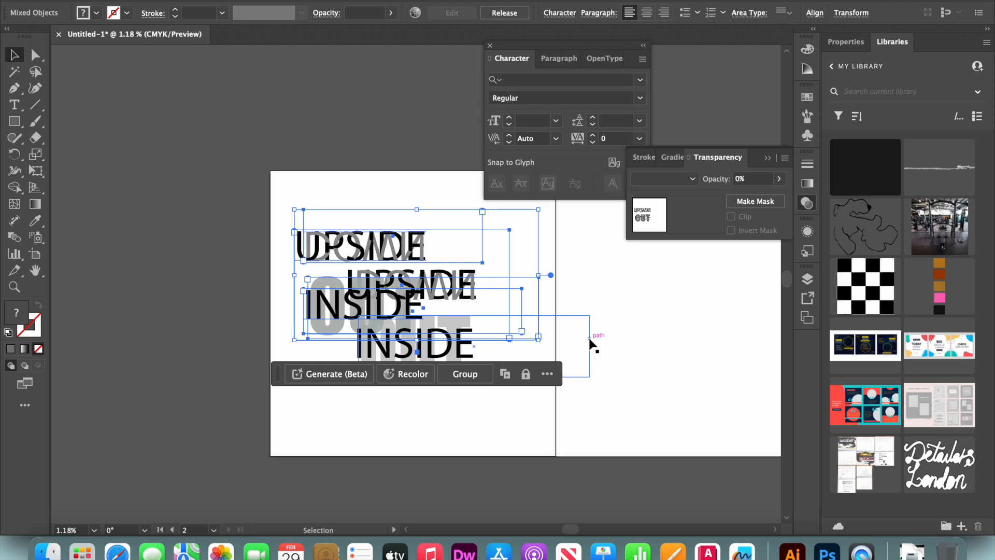
{"action": "scroll", "coordinate": [589, 338], "scroll_direction": "right", "scroll_amount": 5}
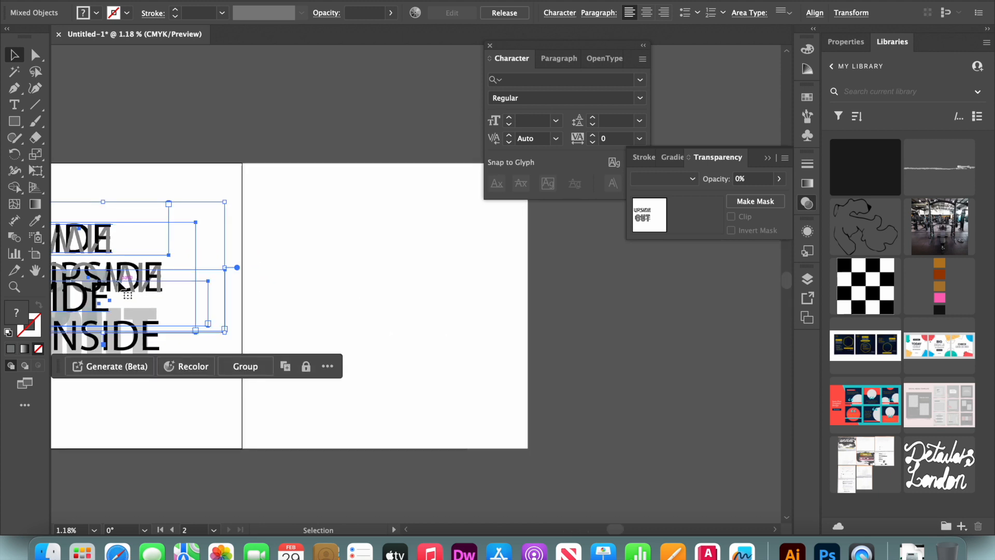
{"action": "left_click_drag", "start_coordinate": [120, 281], "coordinate": [457, 299]}
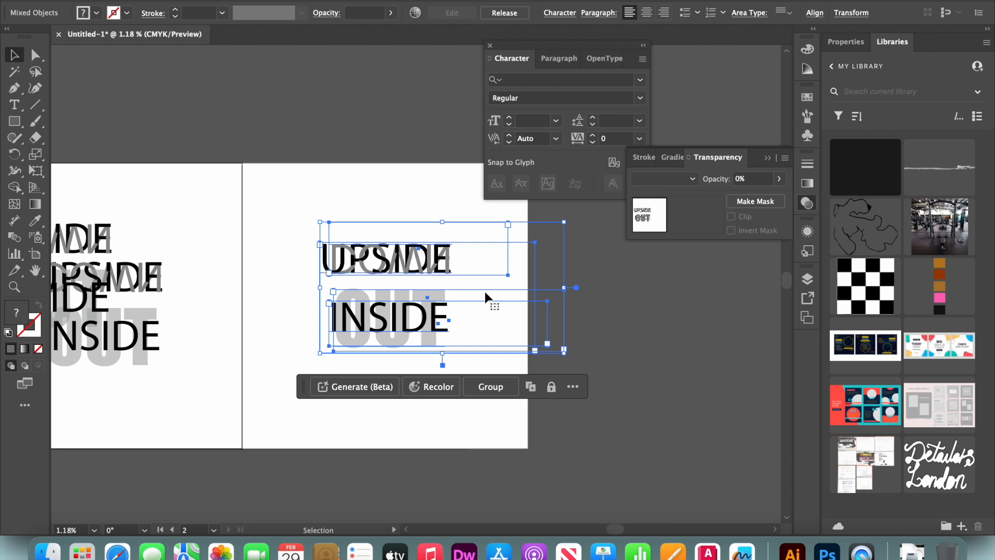
{"action": "left_click", "coordinate": [627, 272]}
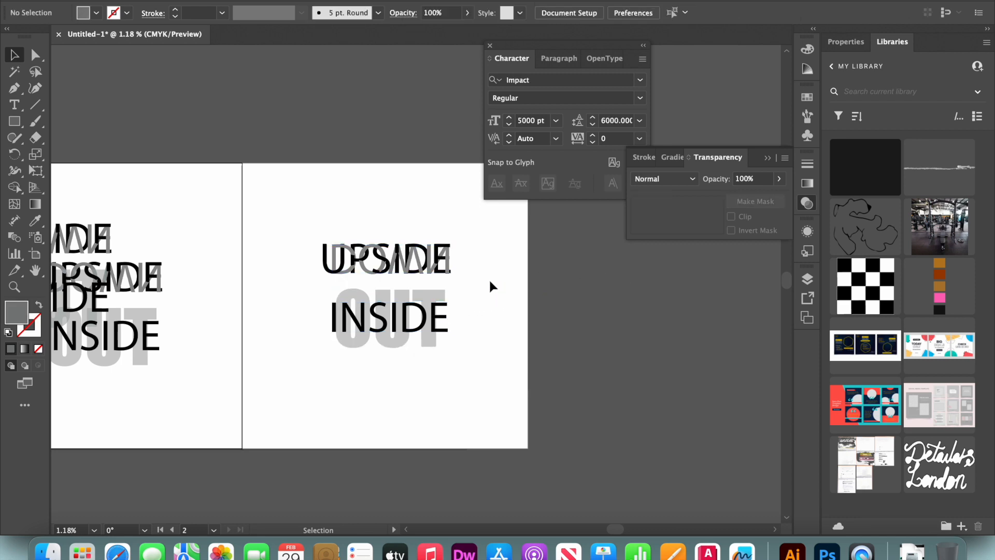
Move the copied UPSIDE and DOWN lettering slightly down, closer to the INSIDE and OUT lettering.
{"action": "left_click", "coordinate": [324, 248]}
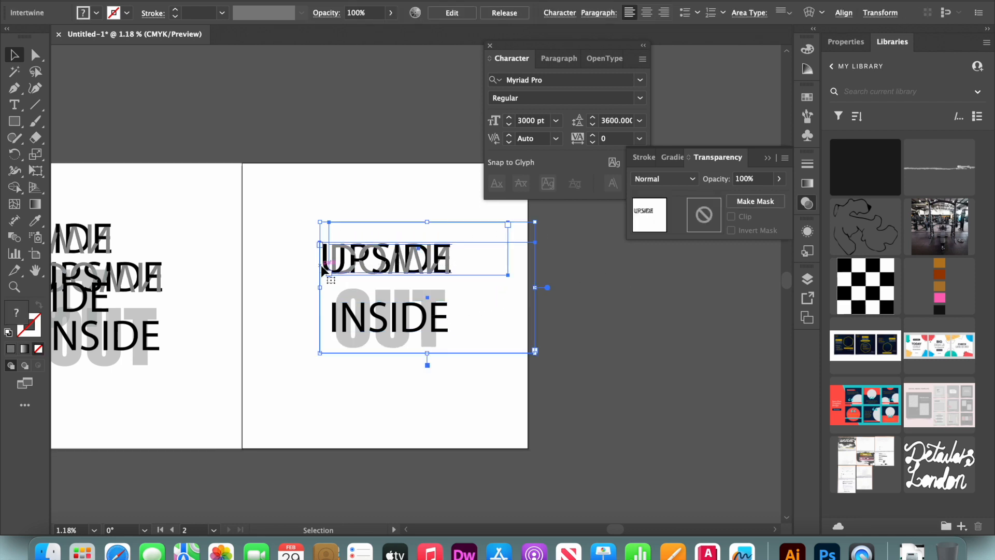
{"action": "left_click", "coordinate": [285, 203]}
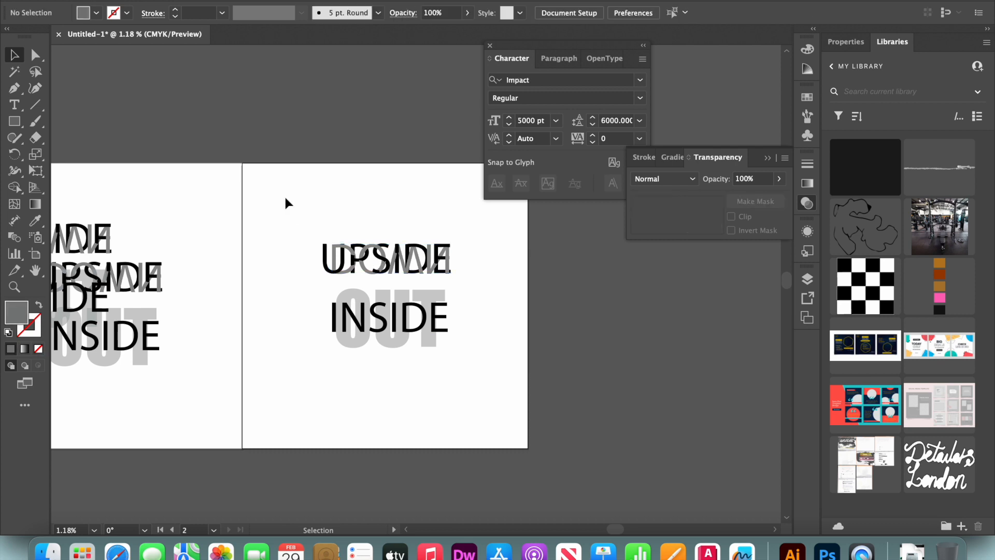
{"action": "left_click_drag", "start_coordinate": [406, 251], "coordinate": [444, 273]}
{"action": "left_click", "coordinate": [422, 166]}
Draw a rectangle covering nearly the whole artboard with the copied lettering and fill it with light grey E5E3E3.
{"action": "key", "text": "m"}
{"action": "left_click_drag", "start_coordinate": [246, 167], "coordinate": [522, 444]}
{"action": "double_click", "coordinate": [16, 312]}
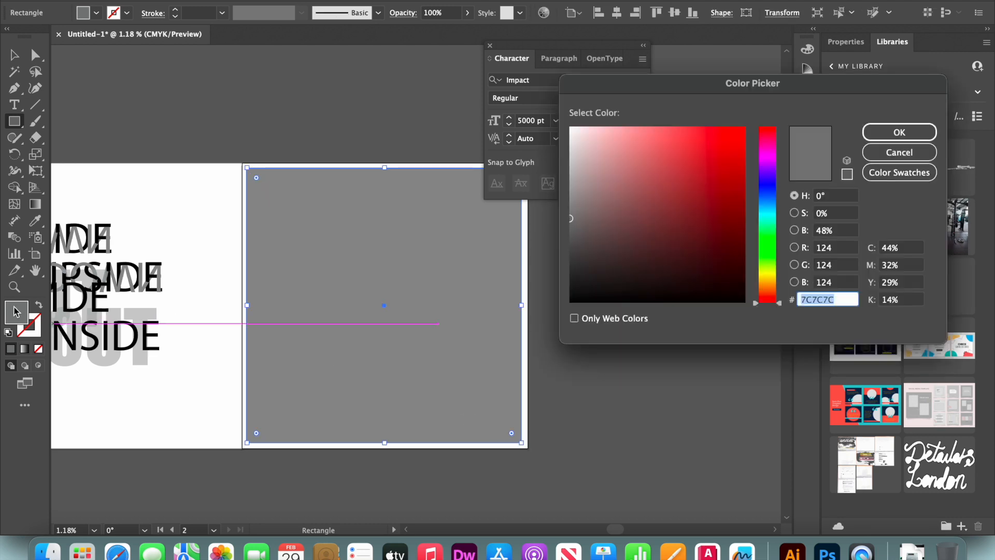
{"action": "left_click", "coordinate": [572, 143]}
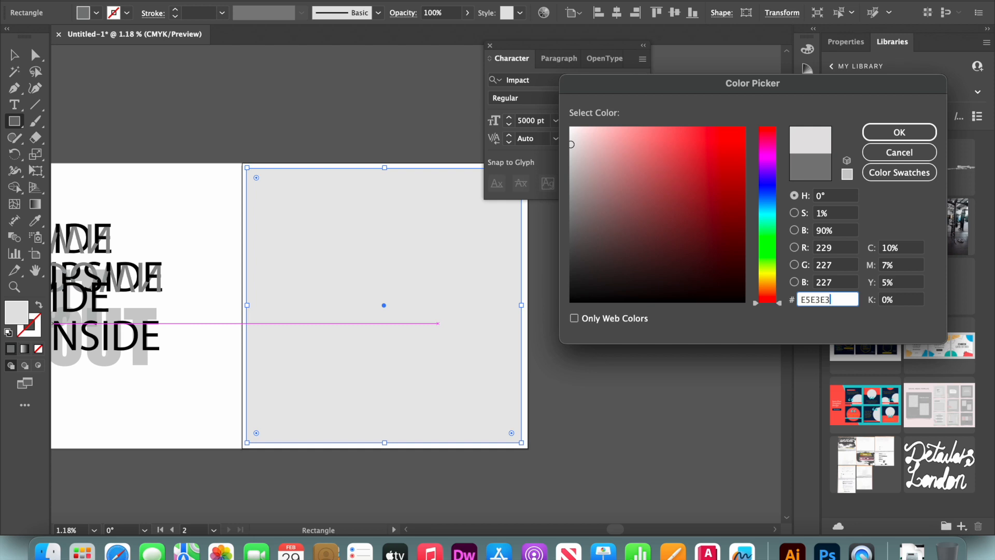
{"action": "key", "text": "Return"}
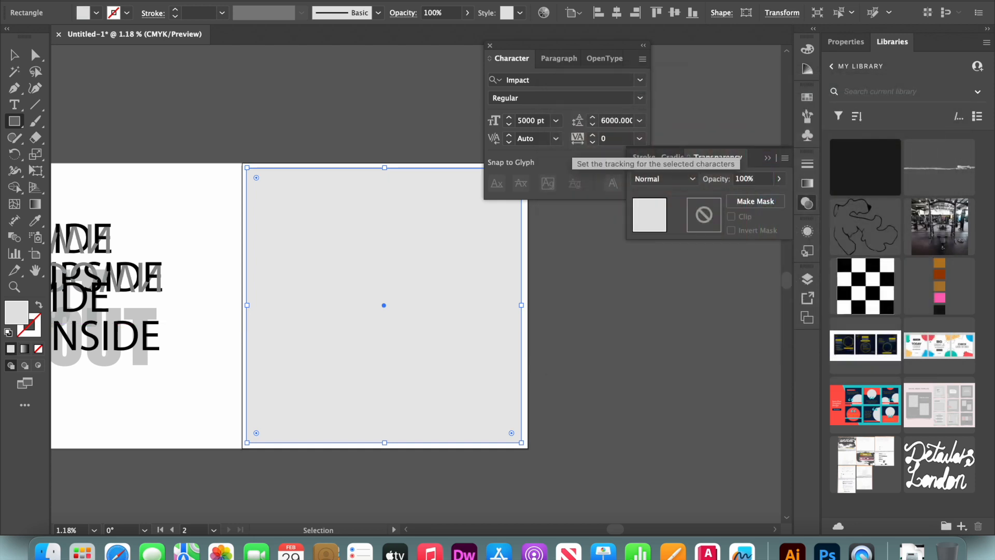
Send the light grey rectangle behind the lettering and lower its opacity to 0%.
{"action": "key", "text": "super+["}
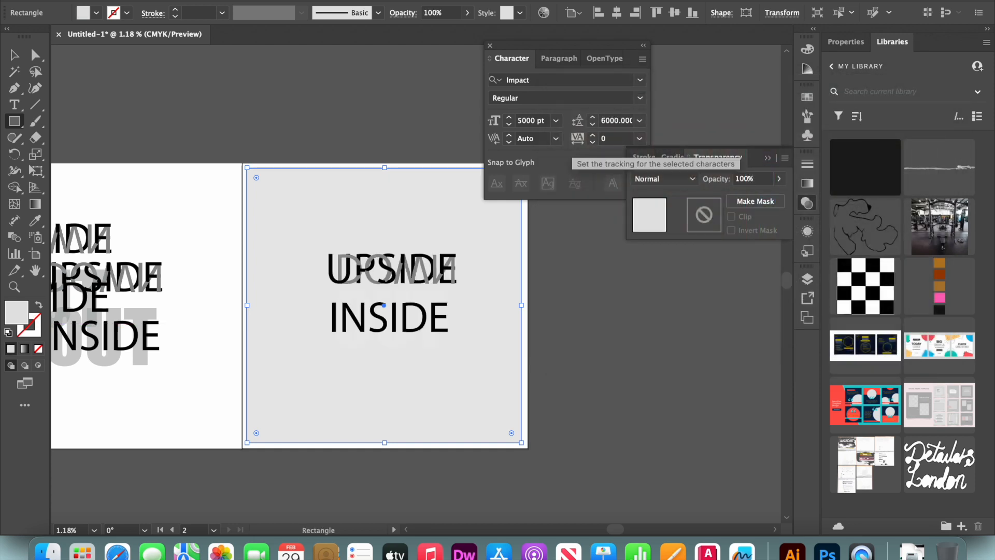
{"action": "left_click", "coordinate": [778, 179]}
{"action": "left_click_drag", "start_coordinate": [778, 196], "coordinate": [736, 196]}
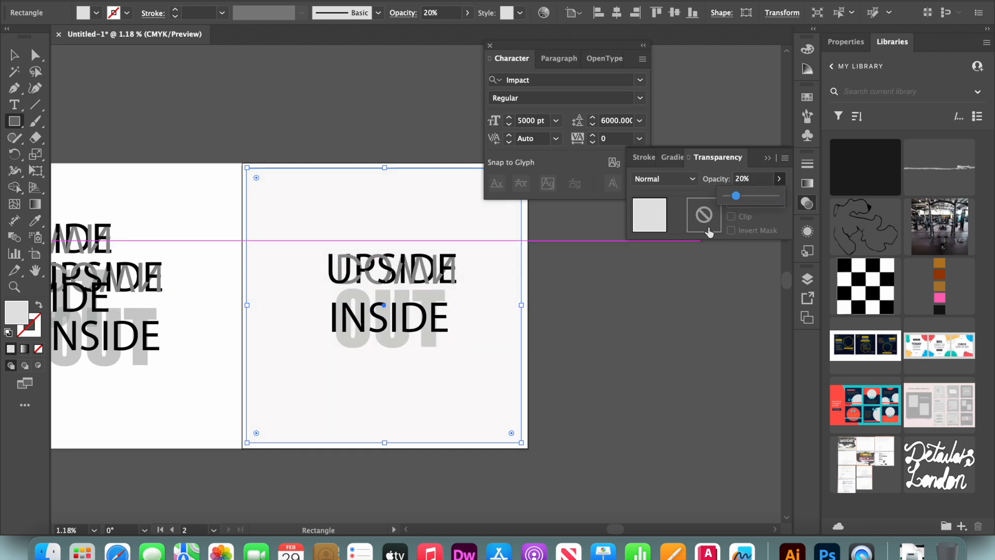
{"action": "left_click_drag", "start_coordinate": [727, 196], "coordinate": [721, 205]}
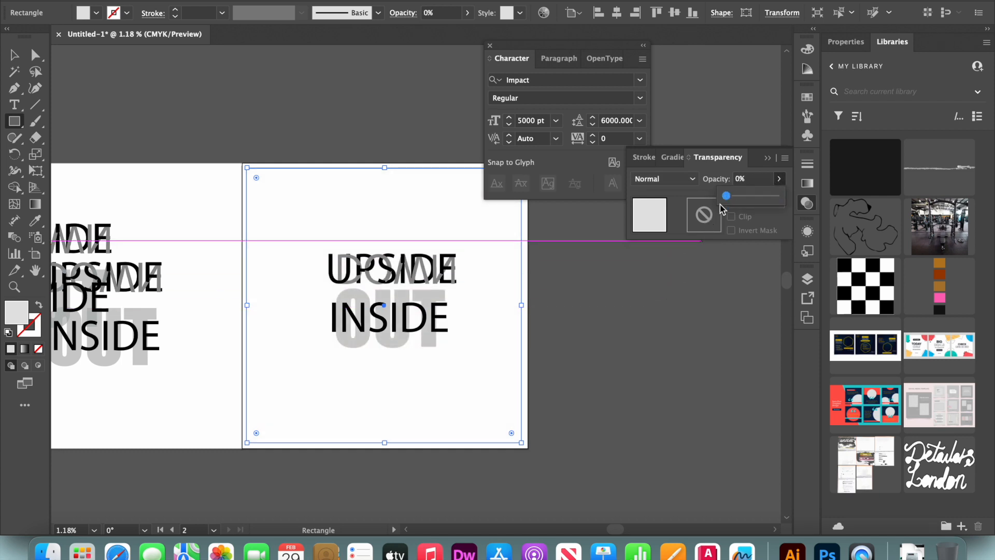
Undo the stray rectangle placed beside the artboard and deselect everything.
{"action": "left_click", "coordinate": [637, 316]}
{"action": "left_click", "coordinate": [556, 288]}
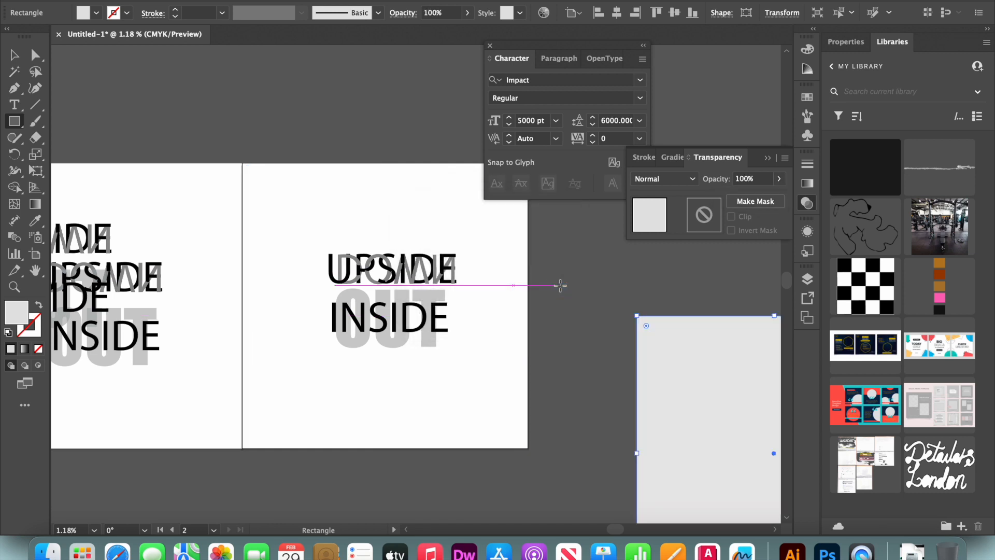
{"action": "key", "text": "super+z"}
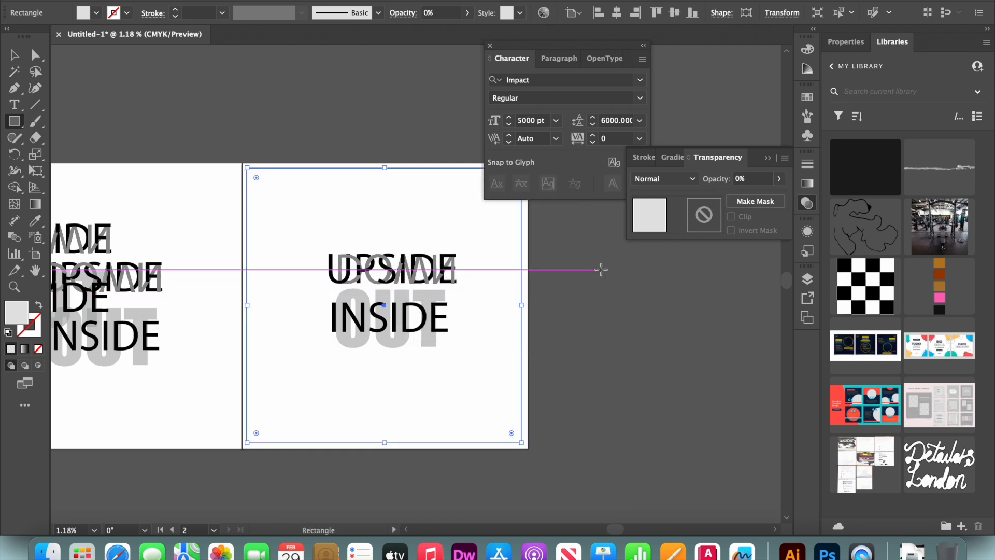
{"action": "key", "text": "v"}
{"action": "left_click", "coordinate": [623, 294]}
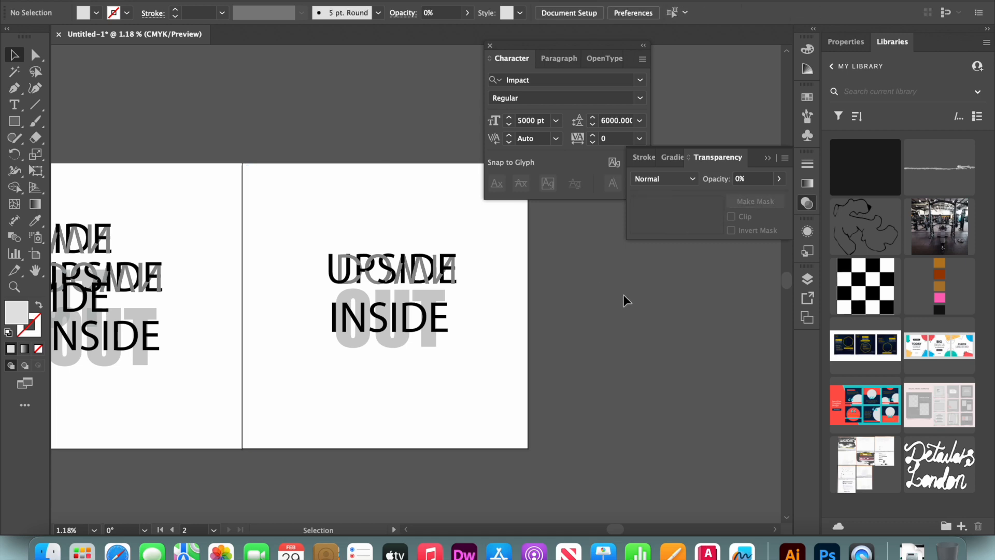